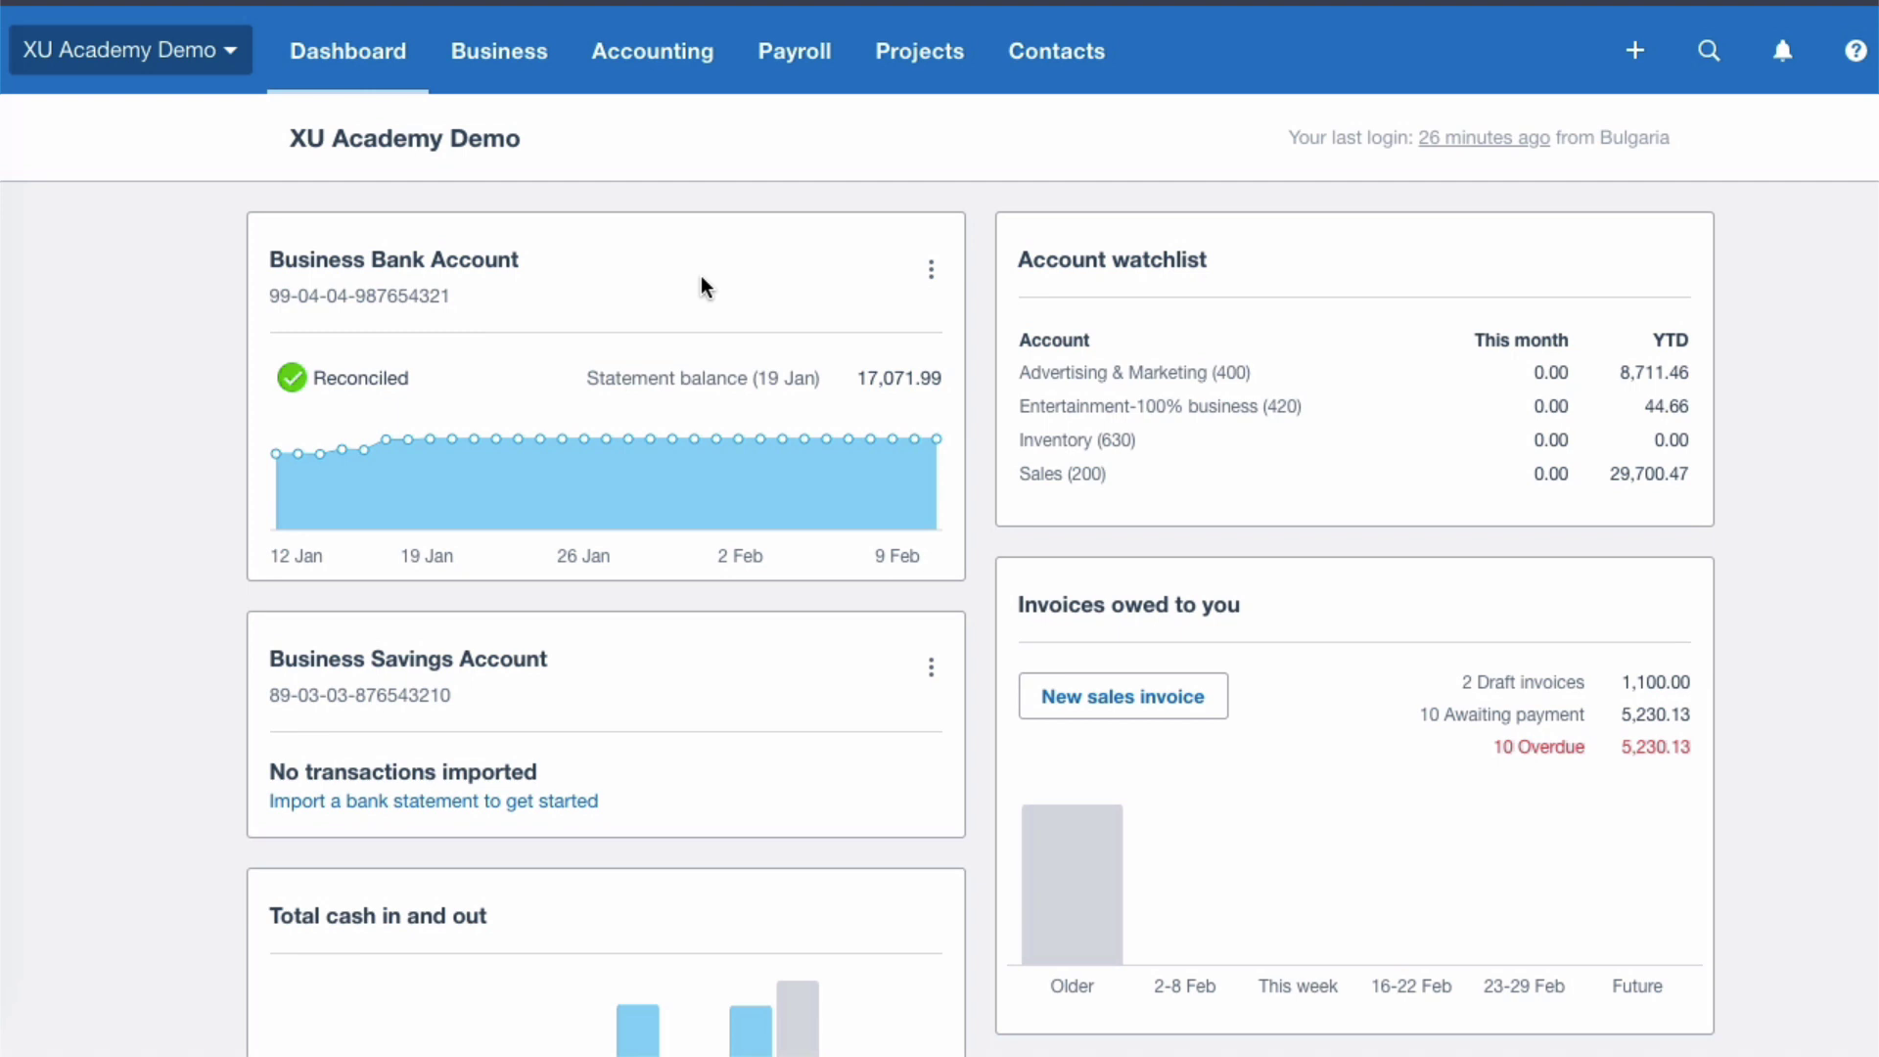
Show the Business Bank Account's bank statements as whole Statements and review the nine imports.
{"action": "left_click", "coordinate": [440, 262]}
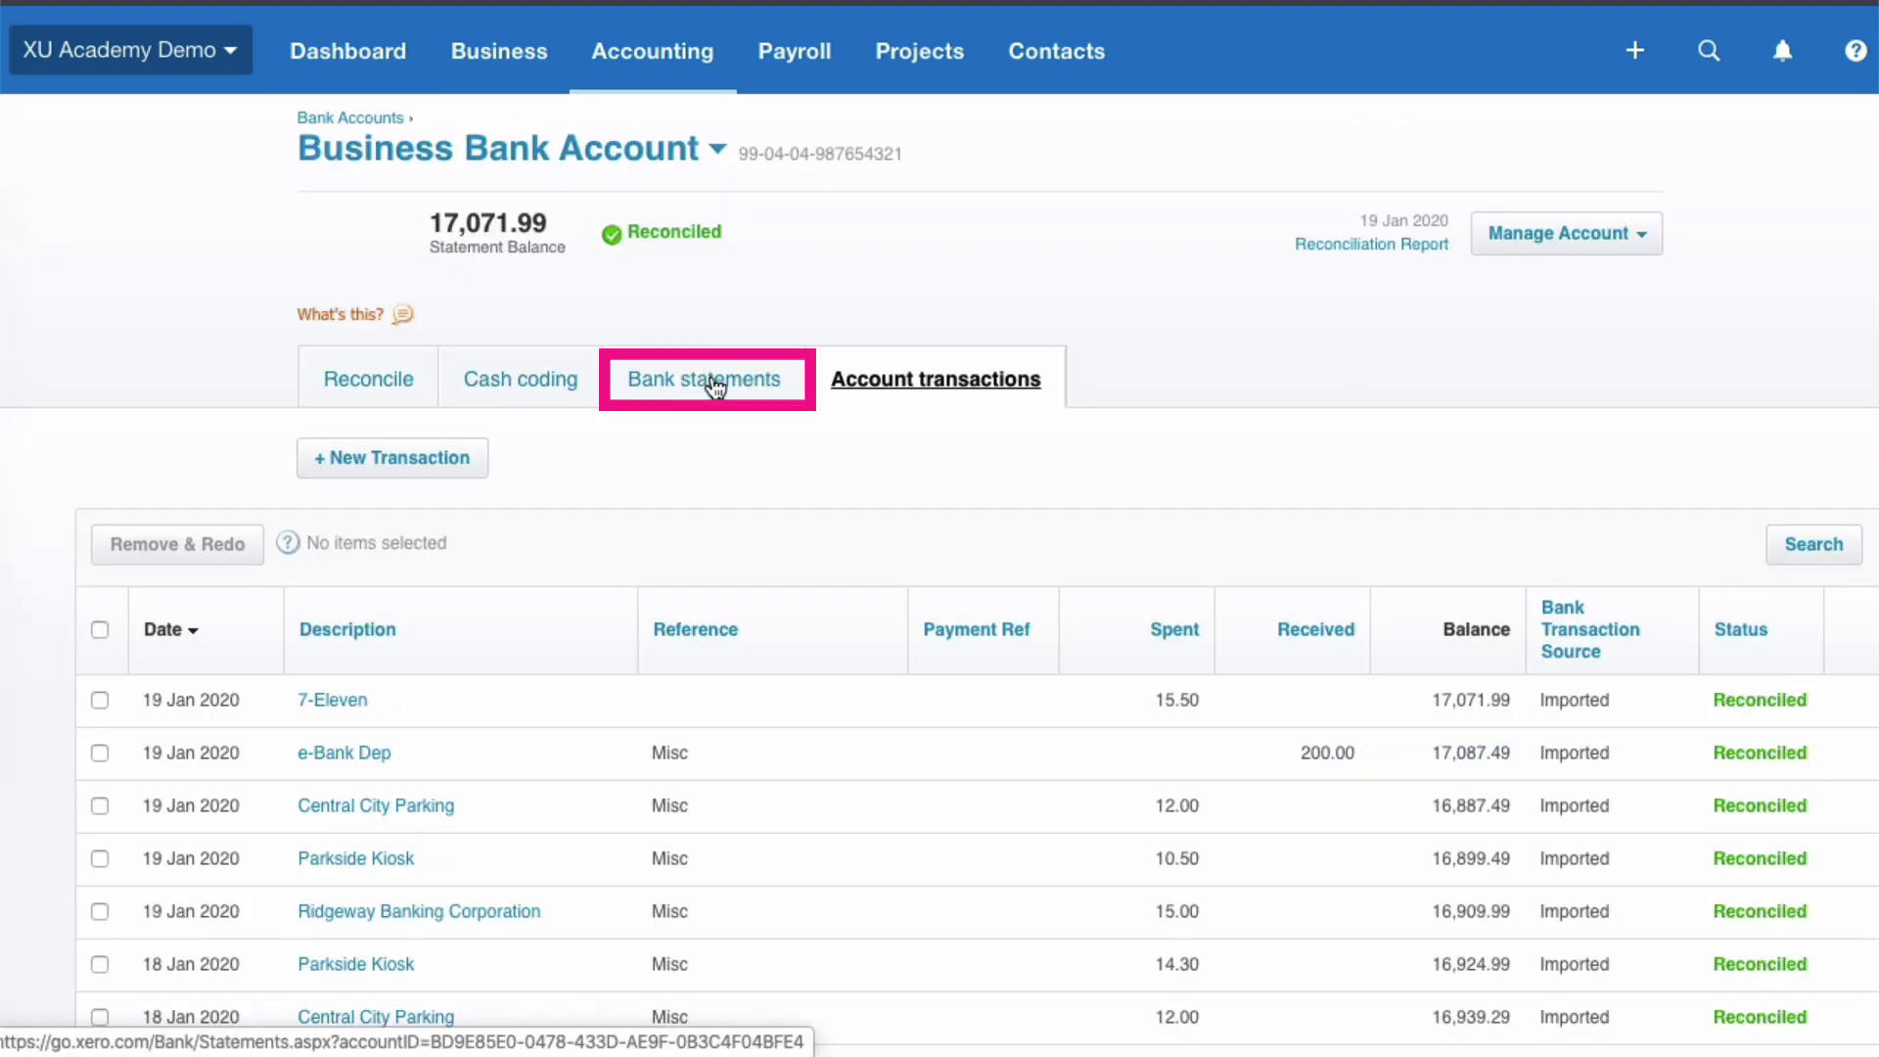
{"action": "left_click", "coordinate": [715, 387]}
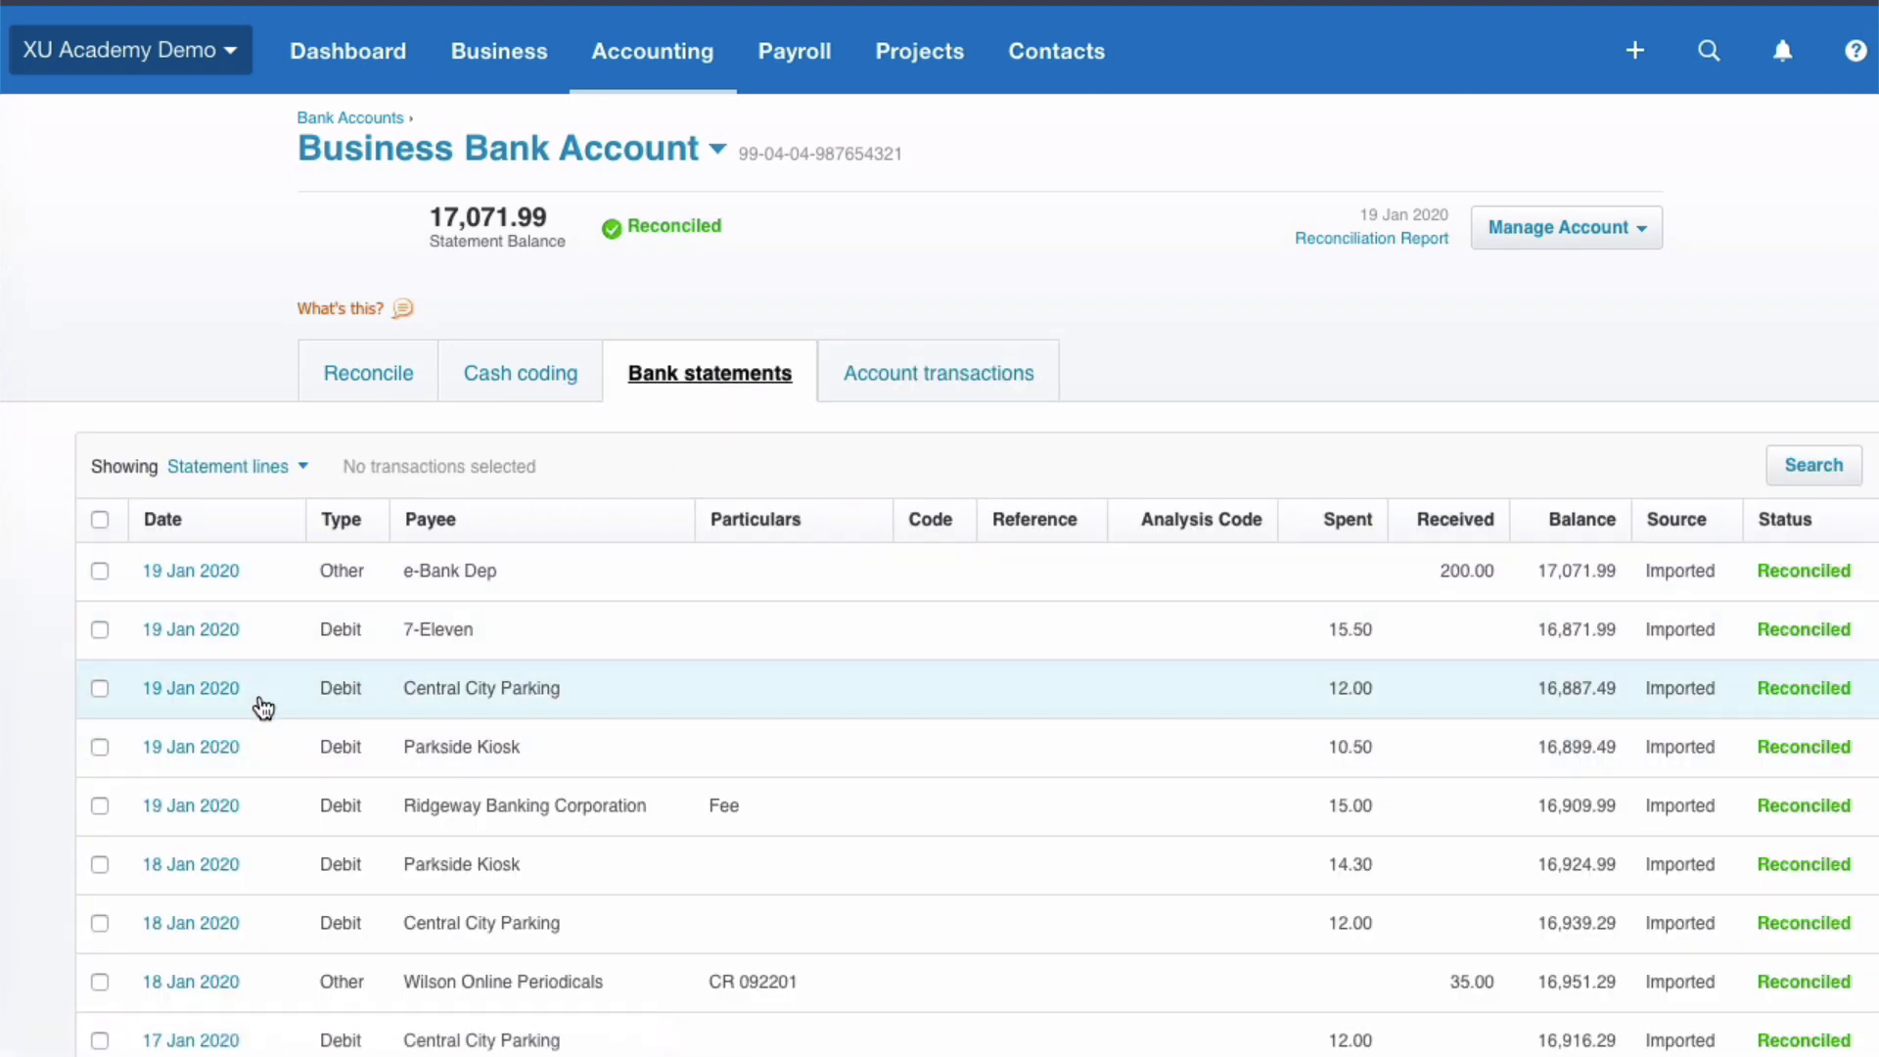
{"action": "left_click", "coordinate": [303, 470]}
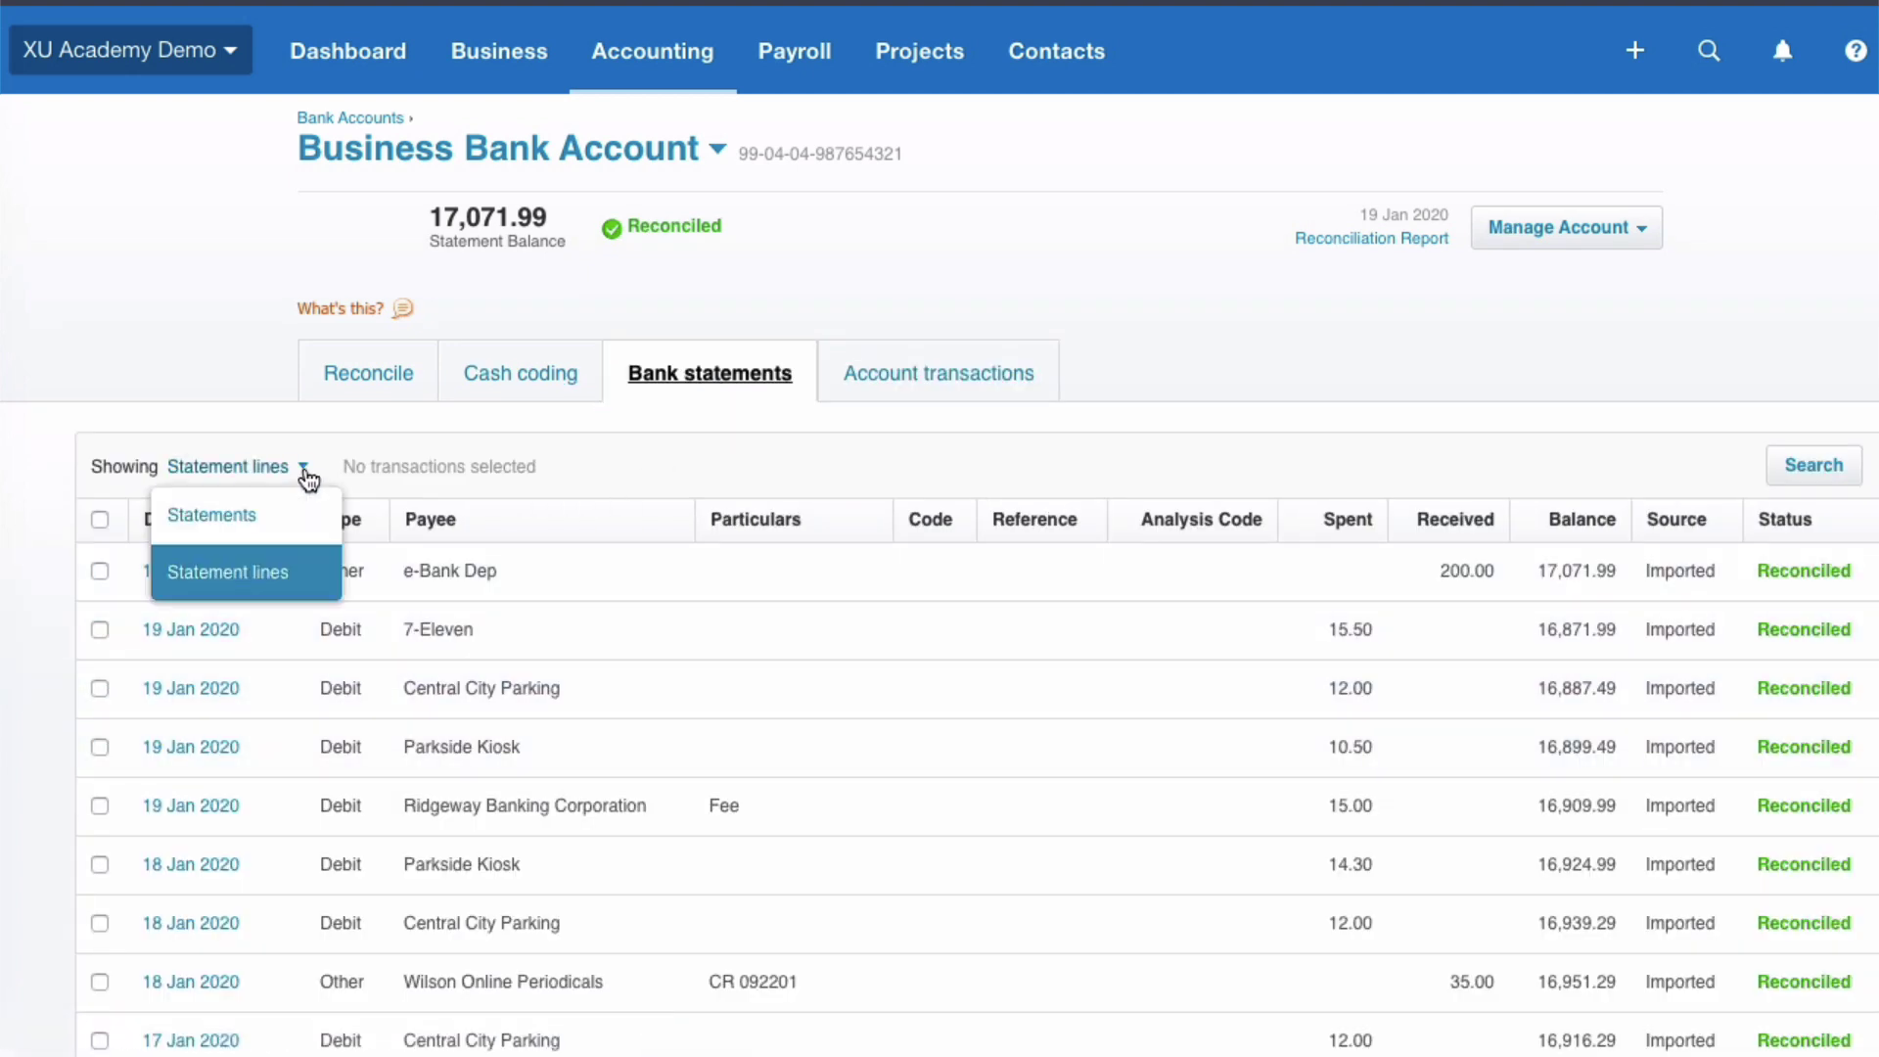
{"action": "left_click", "coordinate": [240, 516]}
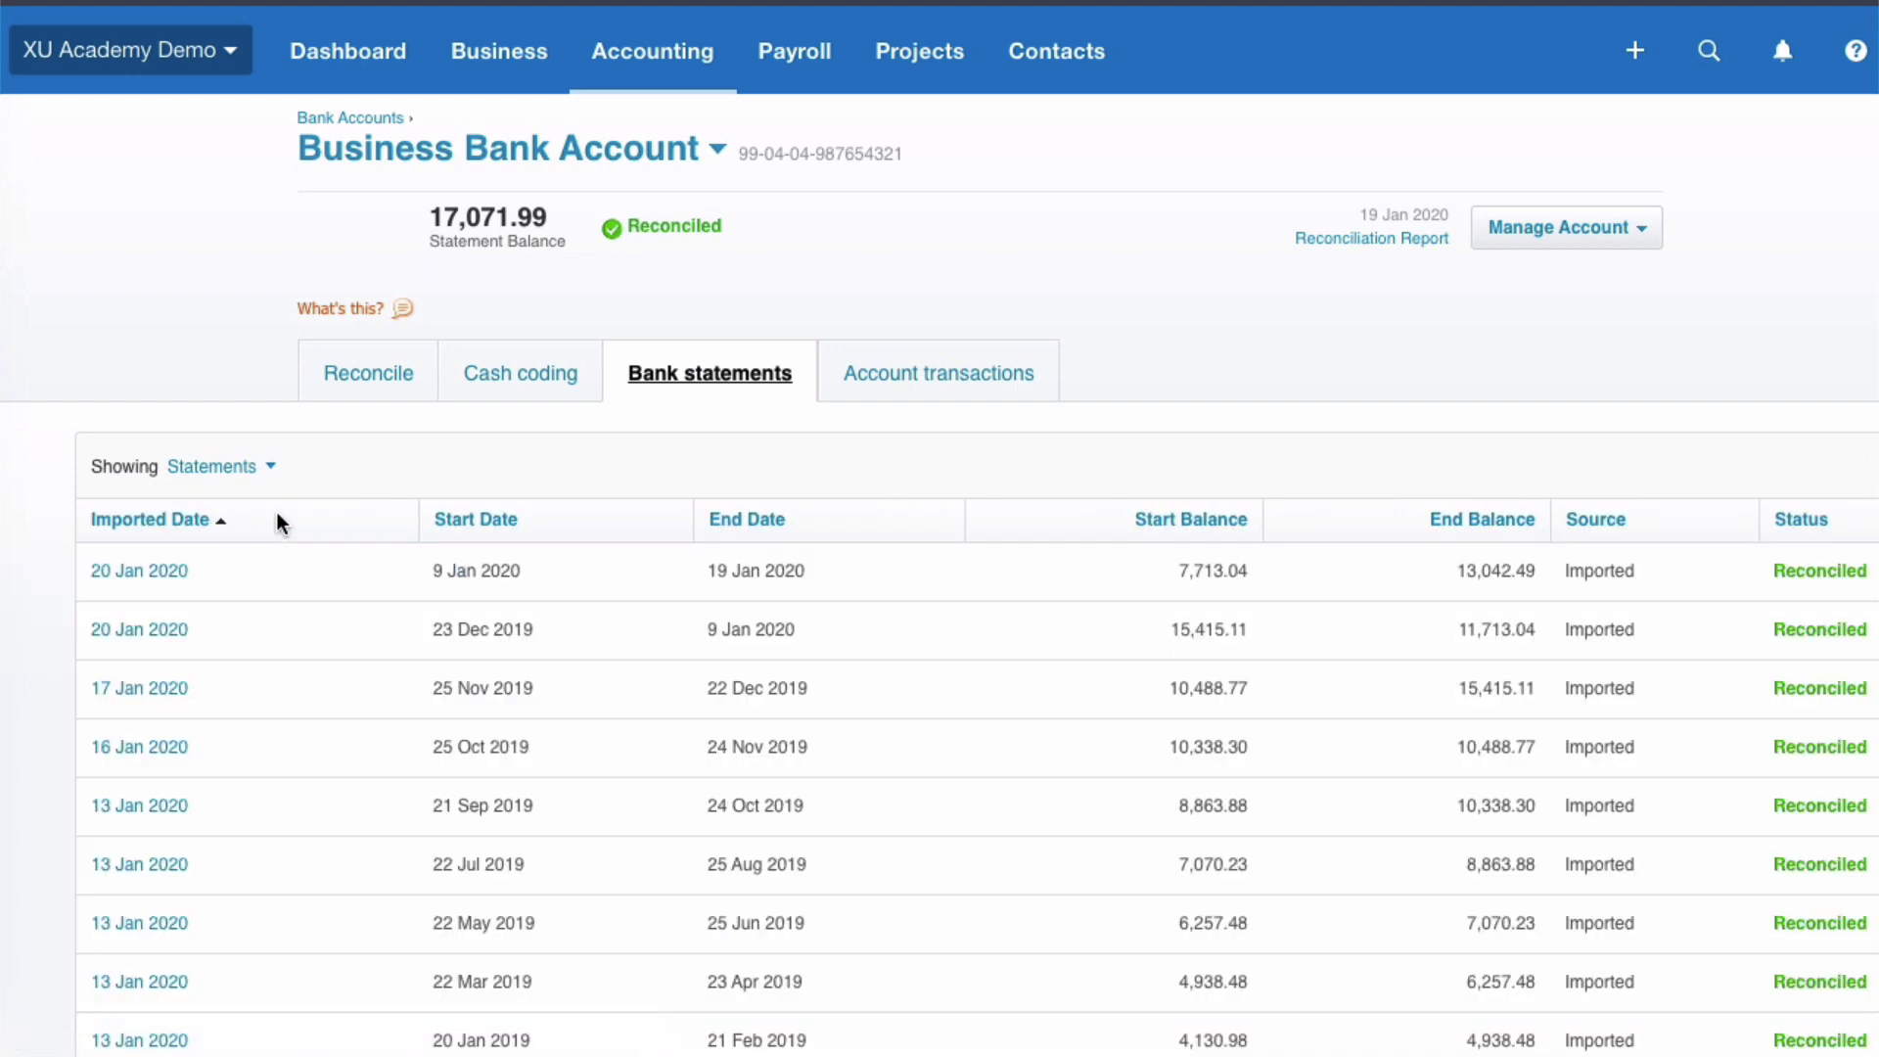
{"action": "scroll", "coordinate": [695, 800], "scroll_direction": "down", "scroll_amount": 2}
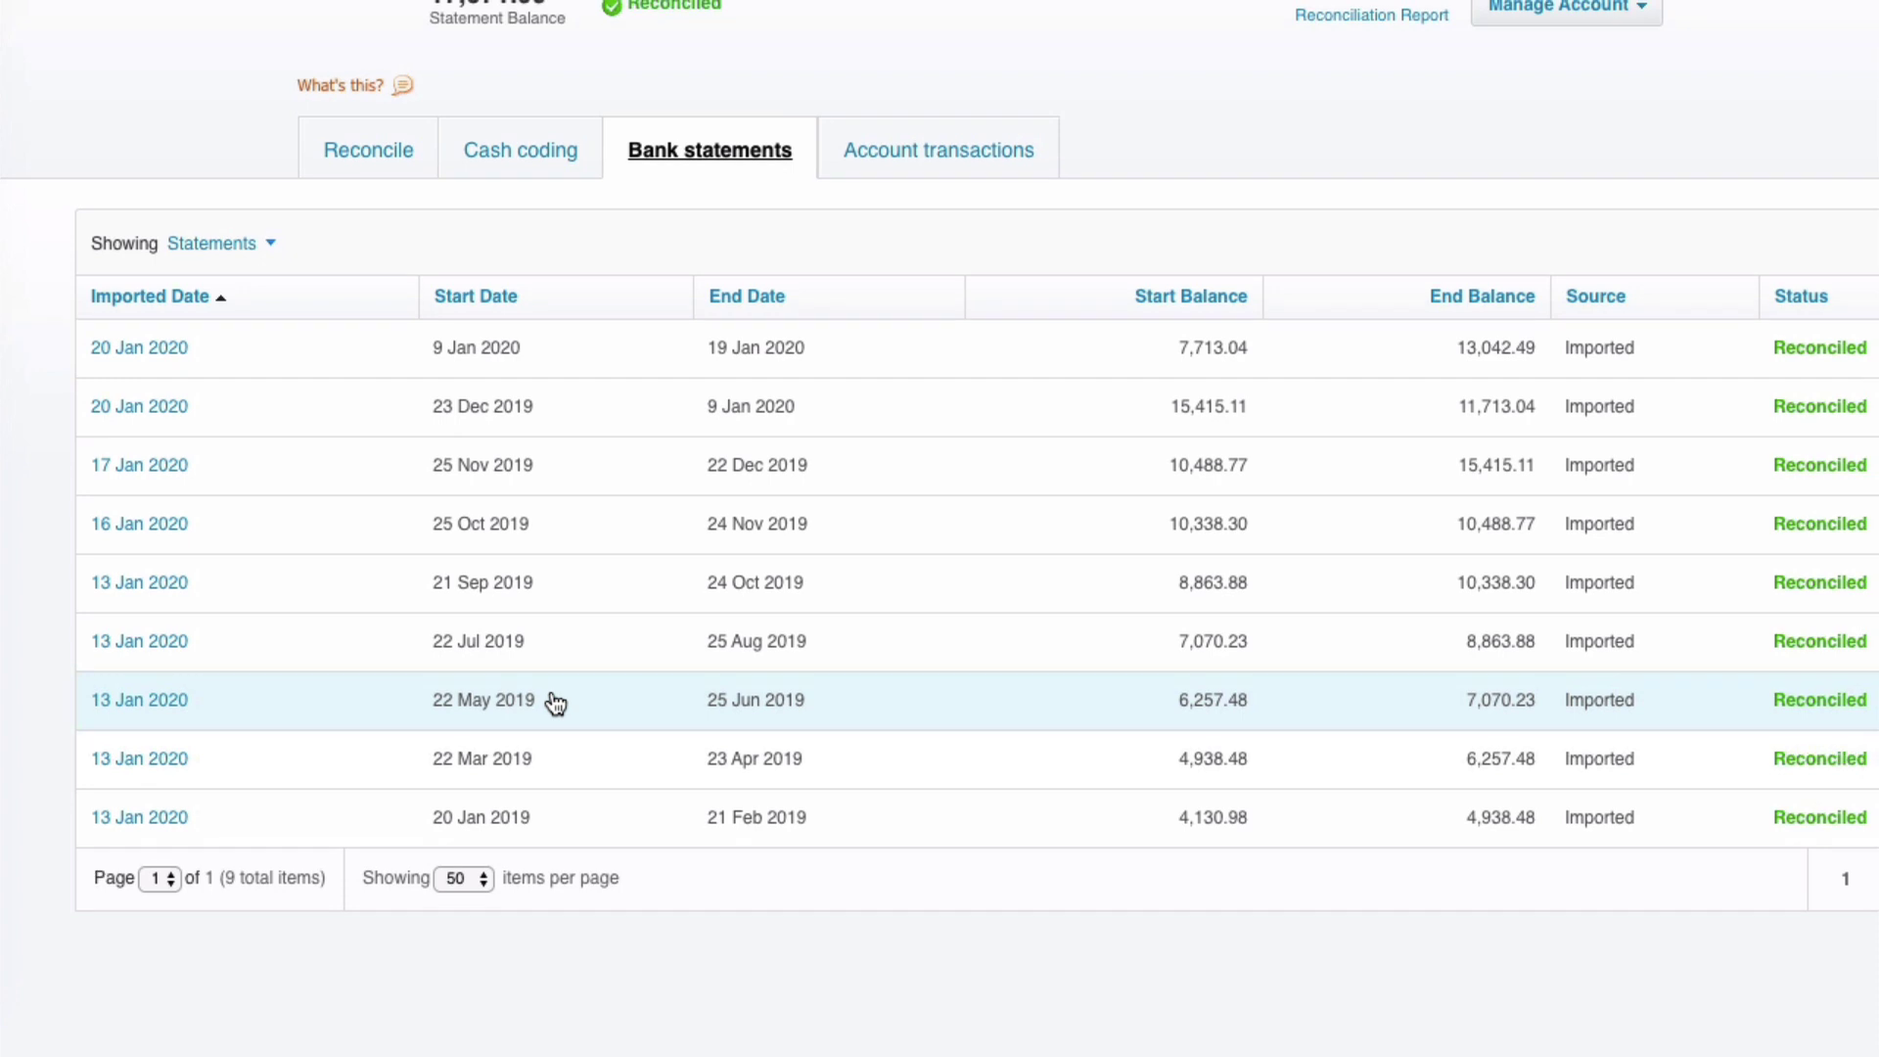
{"action": "scroll", "coordinate": [555, 704], "scroll_direction": "up", "scroll_amount": 1}
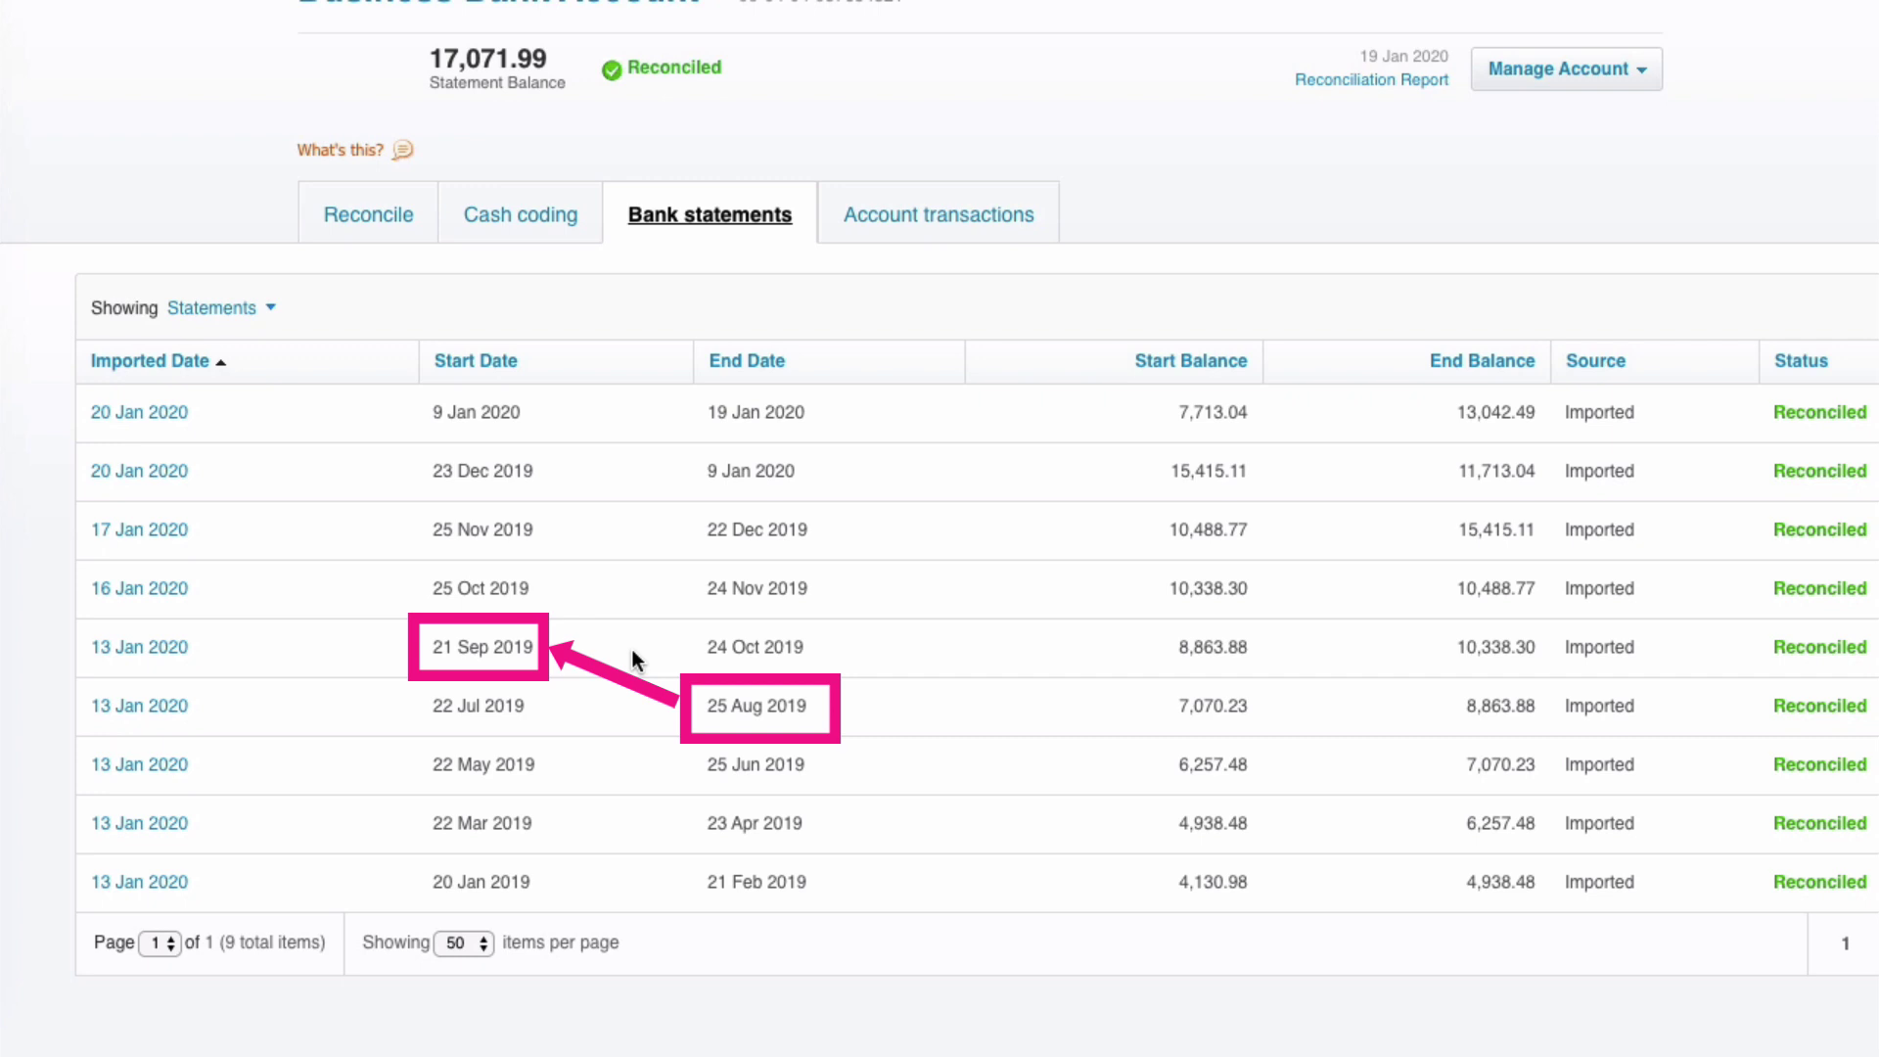
{"action": "scroll", "coordinate": [631, 649], "scroll_direction": "up", "scroll_amount": 2}
{"action": "scroll", "coordinate": [631, 649], "scroll_direction": "down", "scroll_amount": 2}
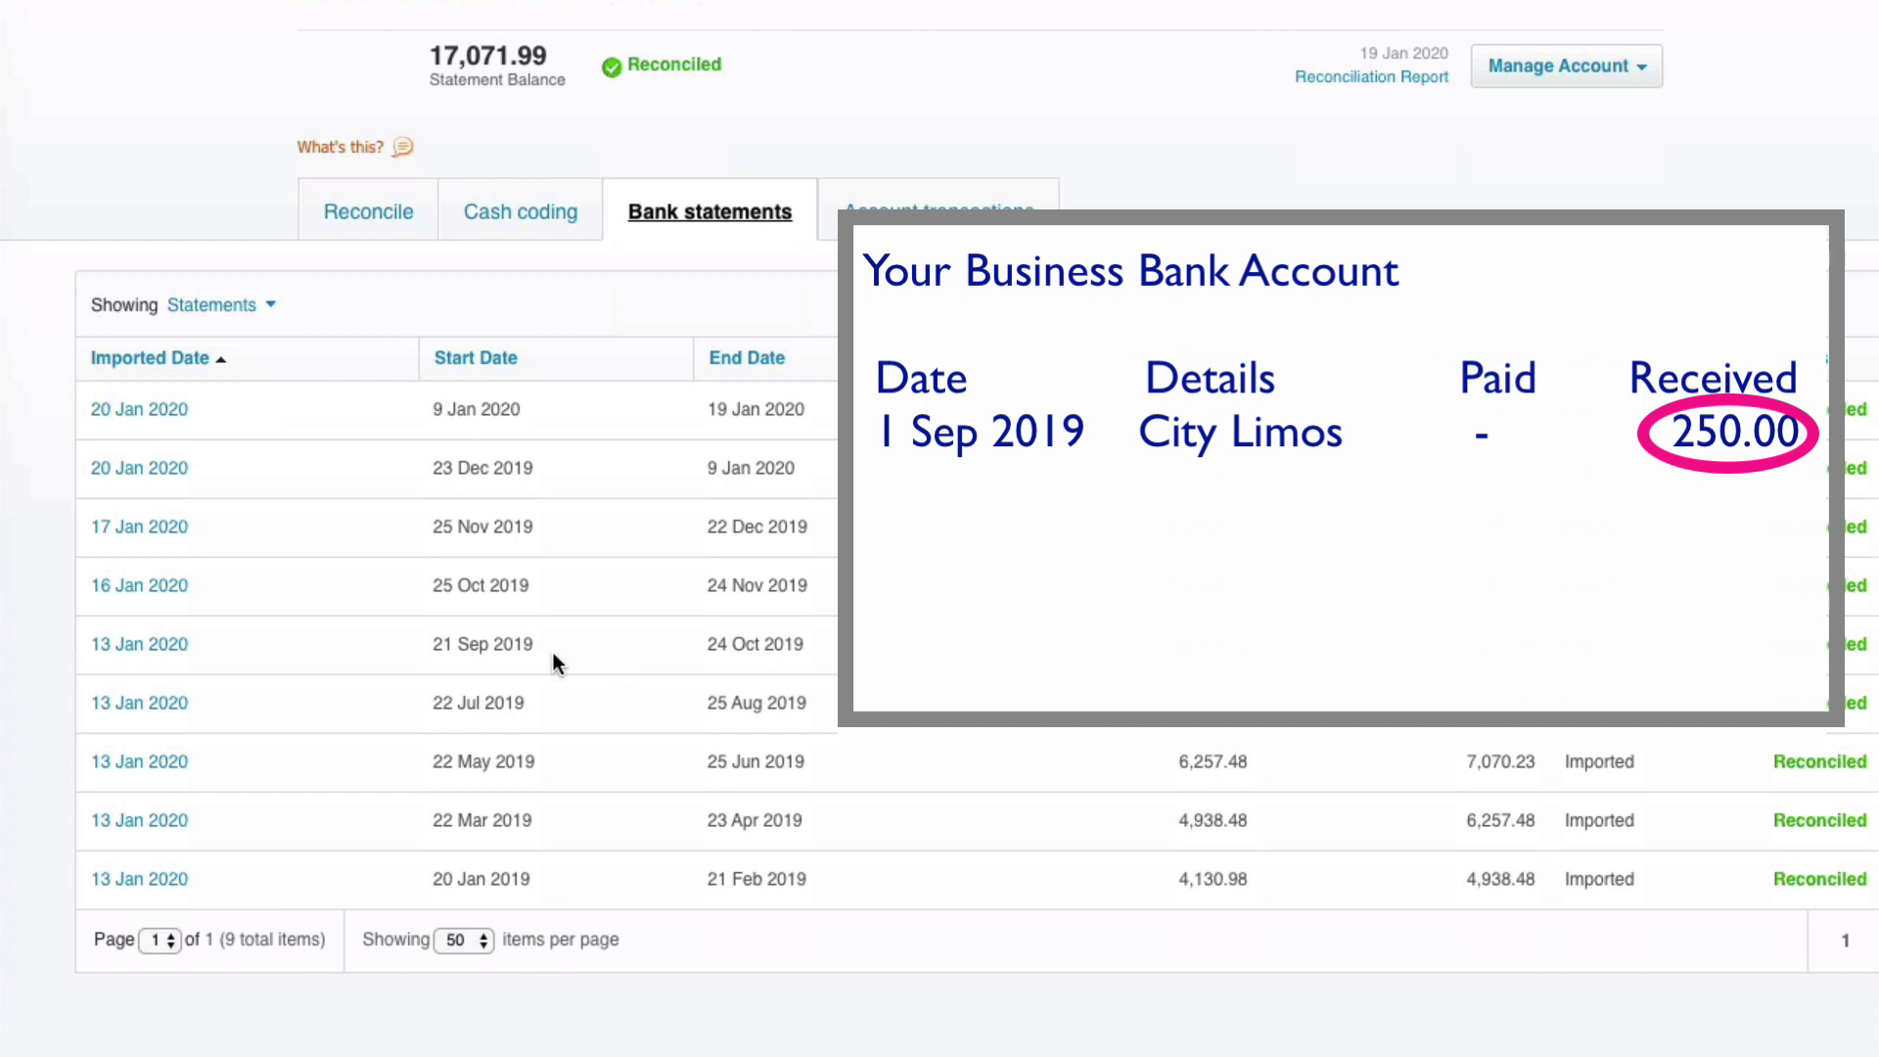
{"action": "scroll", "coordinate": [553, 653], "scroll_direction": "up", "scroll_amount": 1}
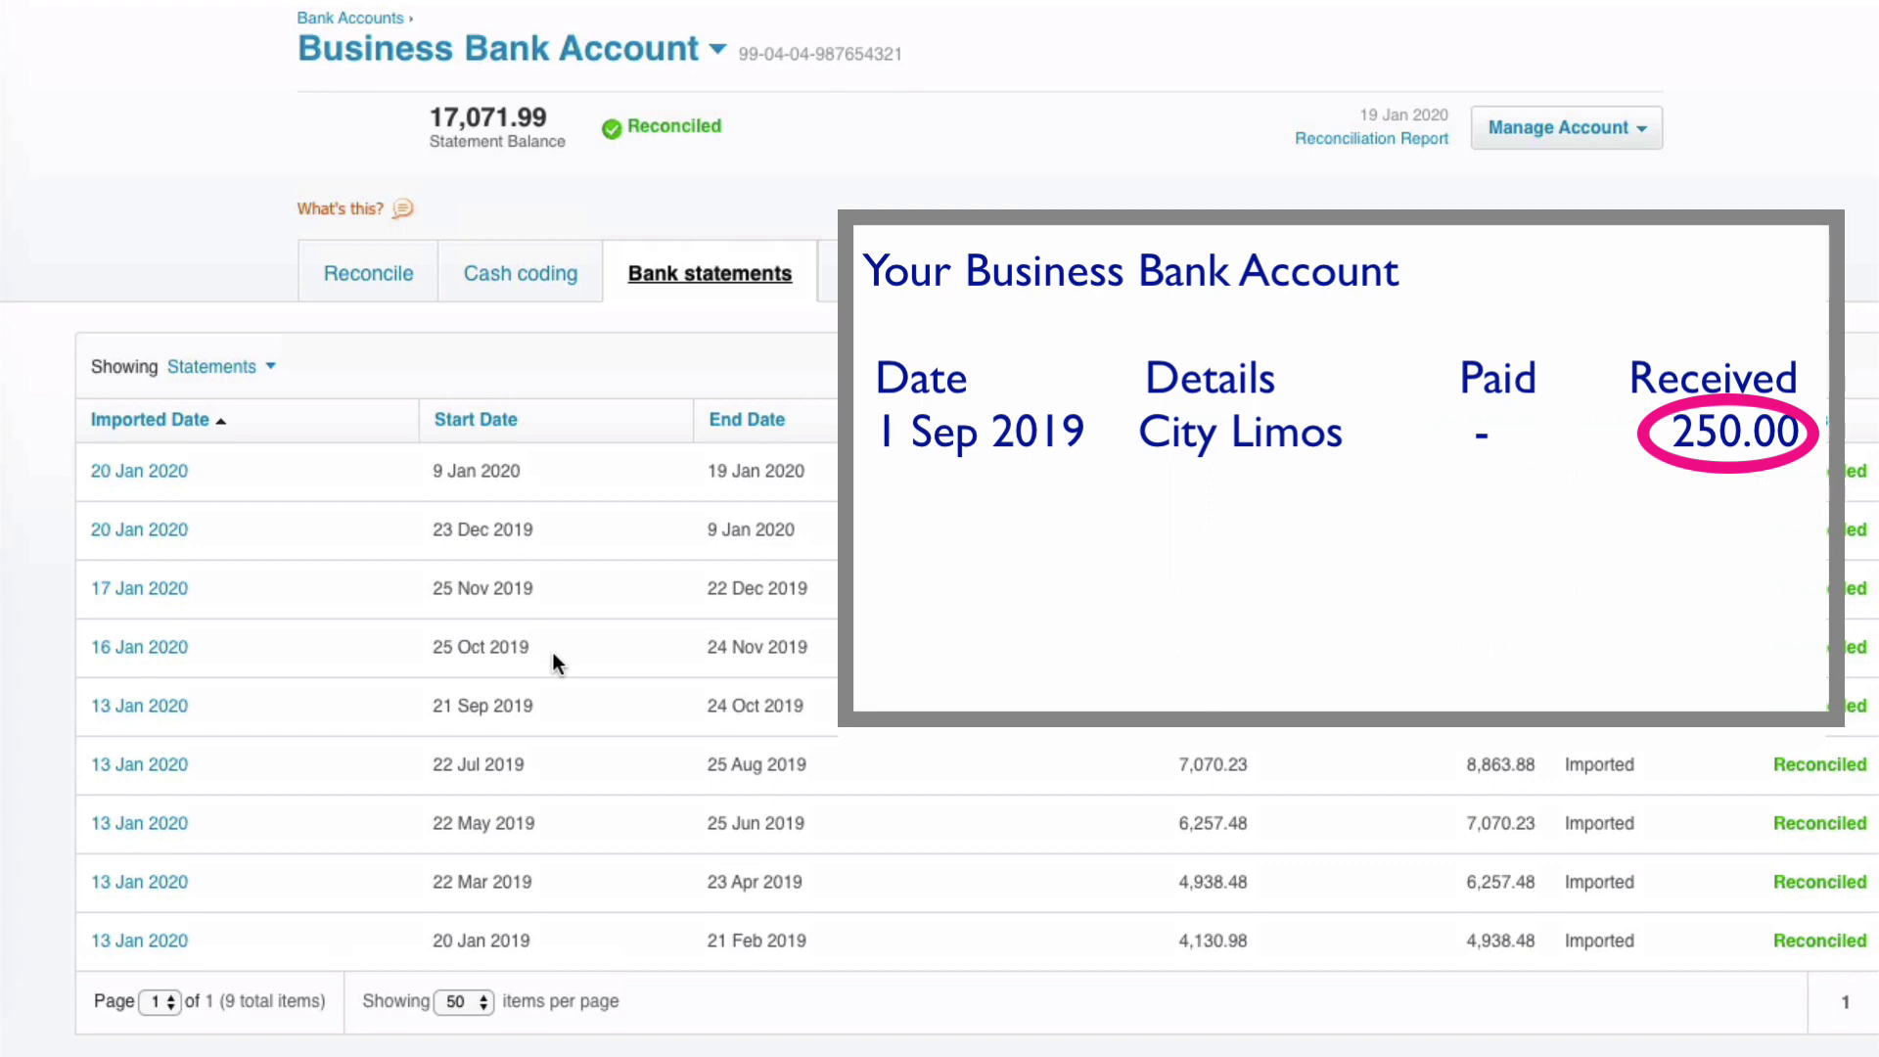
{"action": "scroll", "coordinate": [552, 653], "scroll_direction": "down", "scroll_amount": 1}
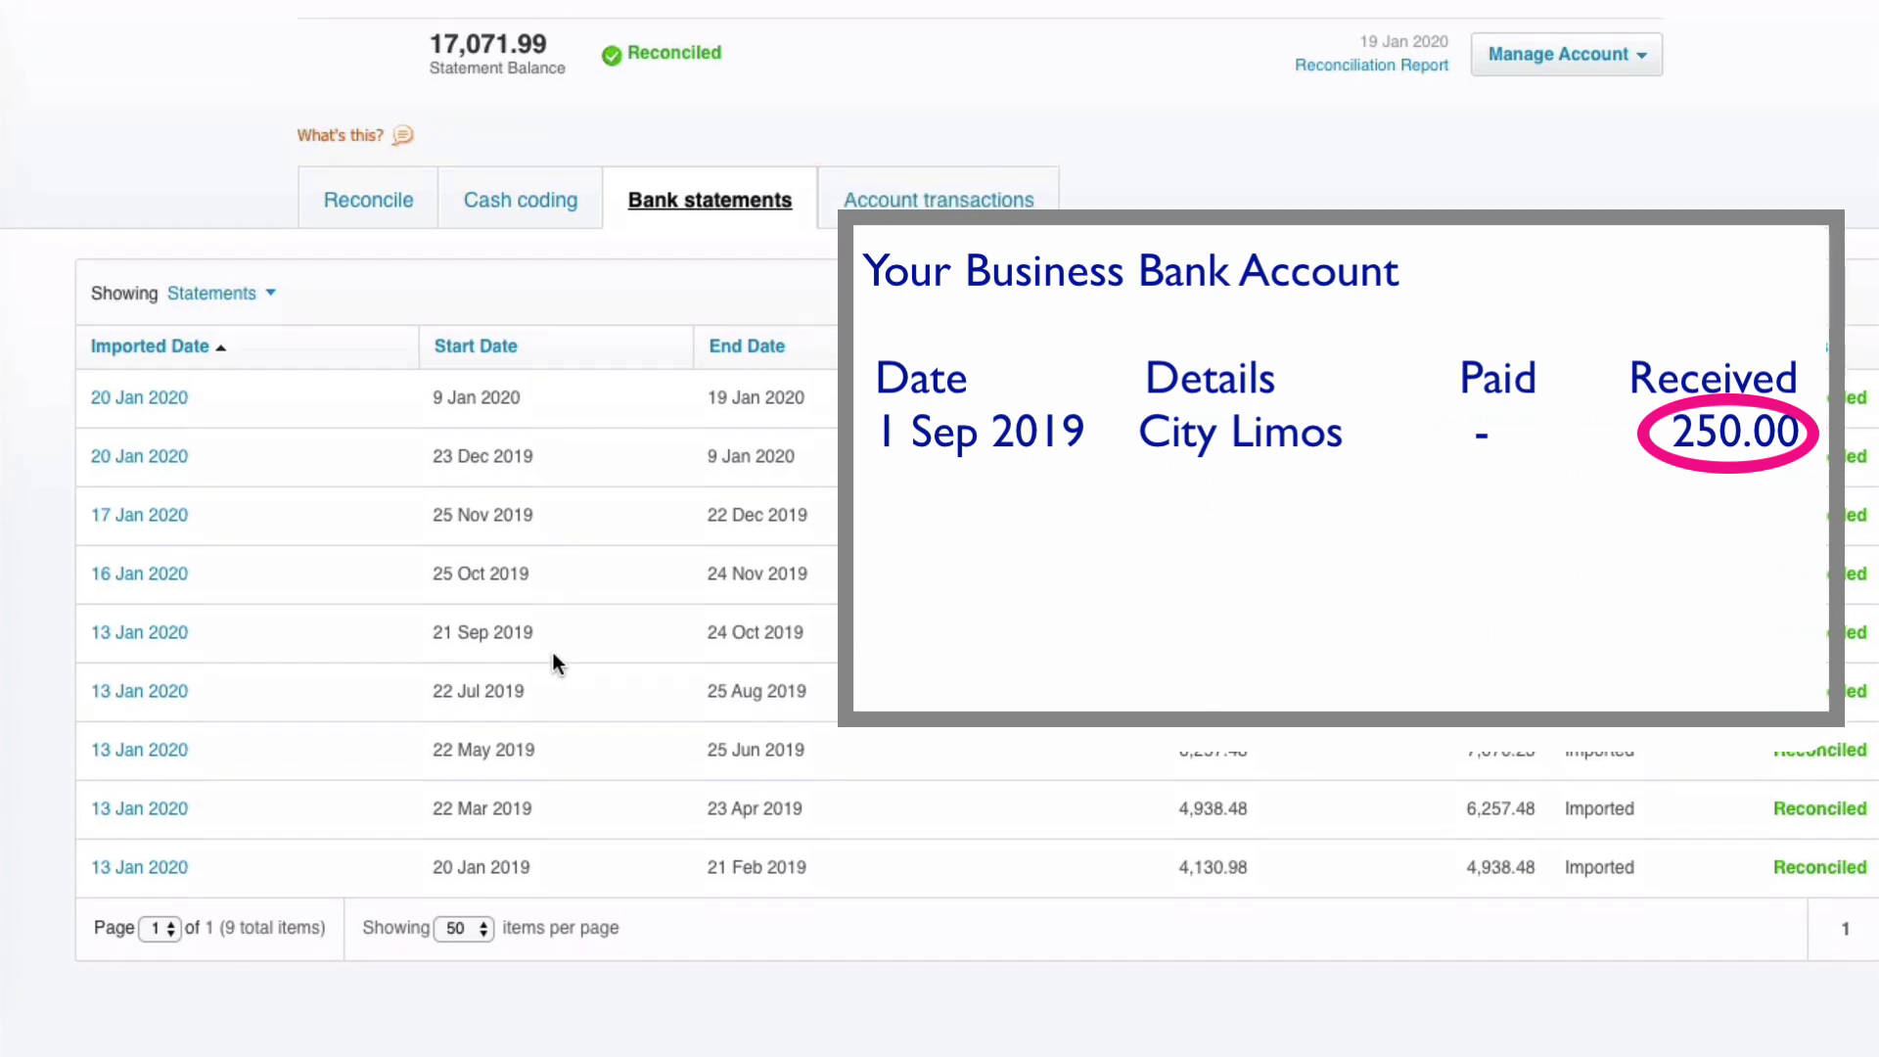
{"action": "scroll", "coordinate": [552, 651], "scroll_direction": "up", "scroll_amount": 3}
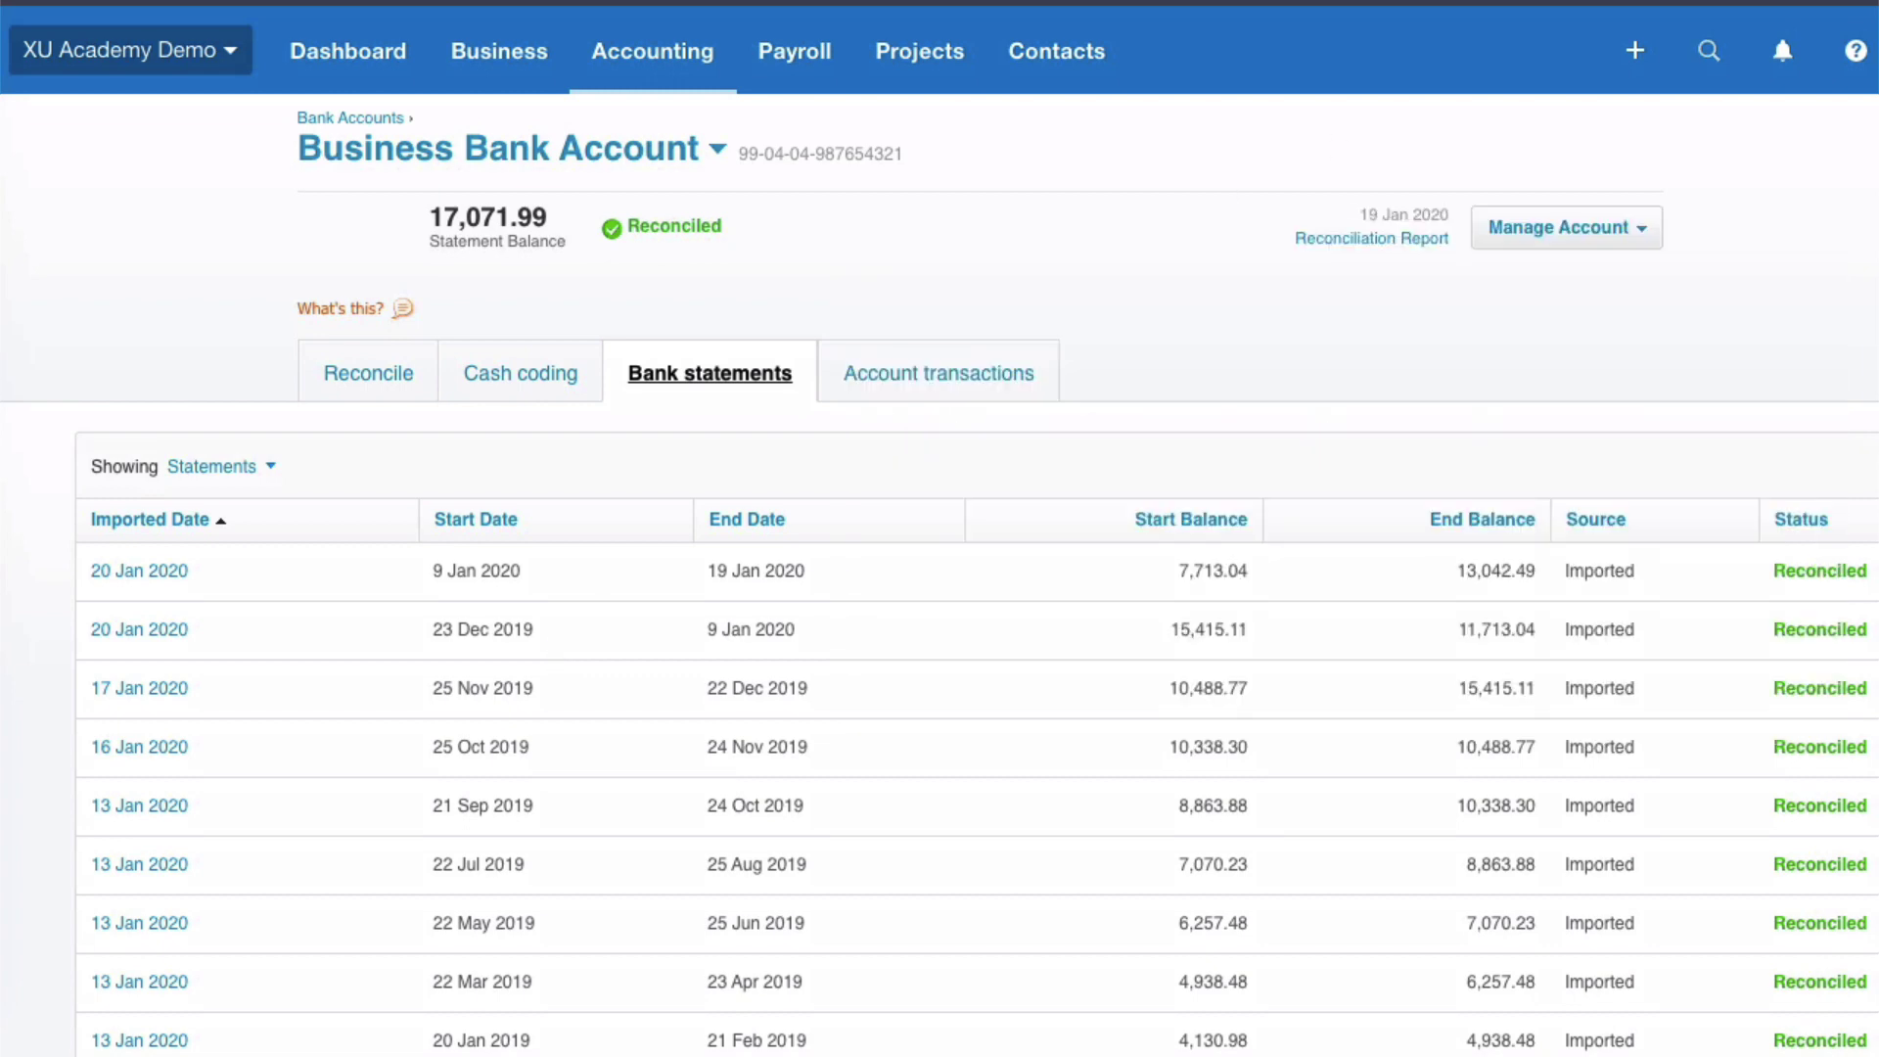
{"action": "left_click", "coordinate": [507, 63]}
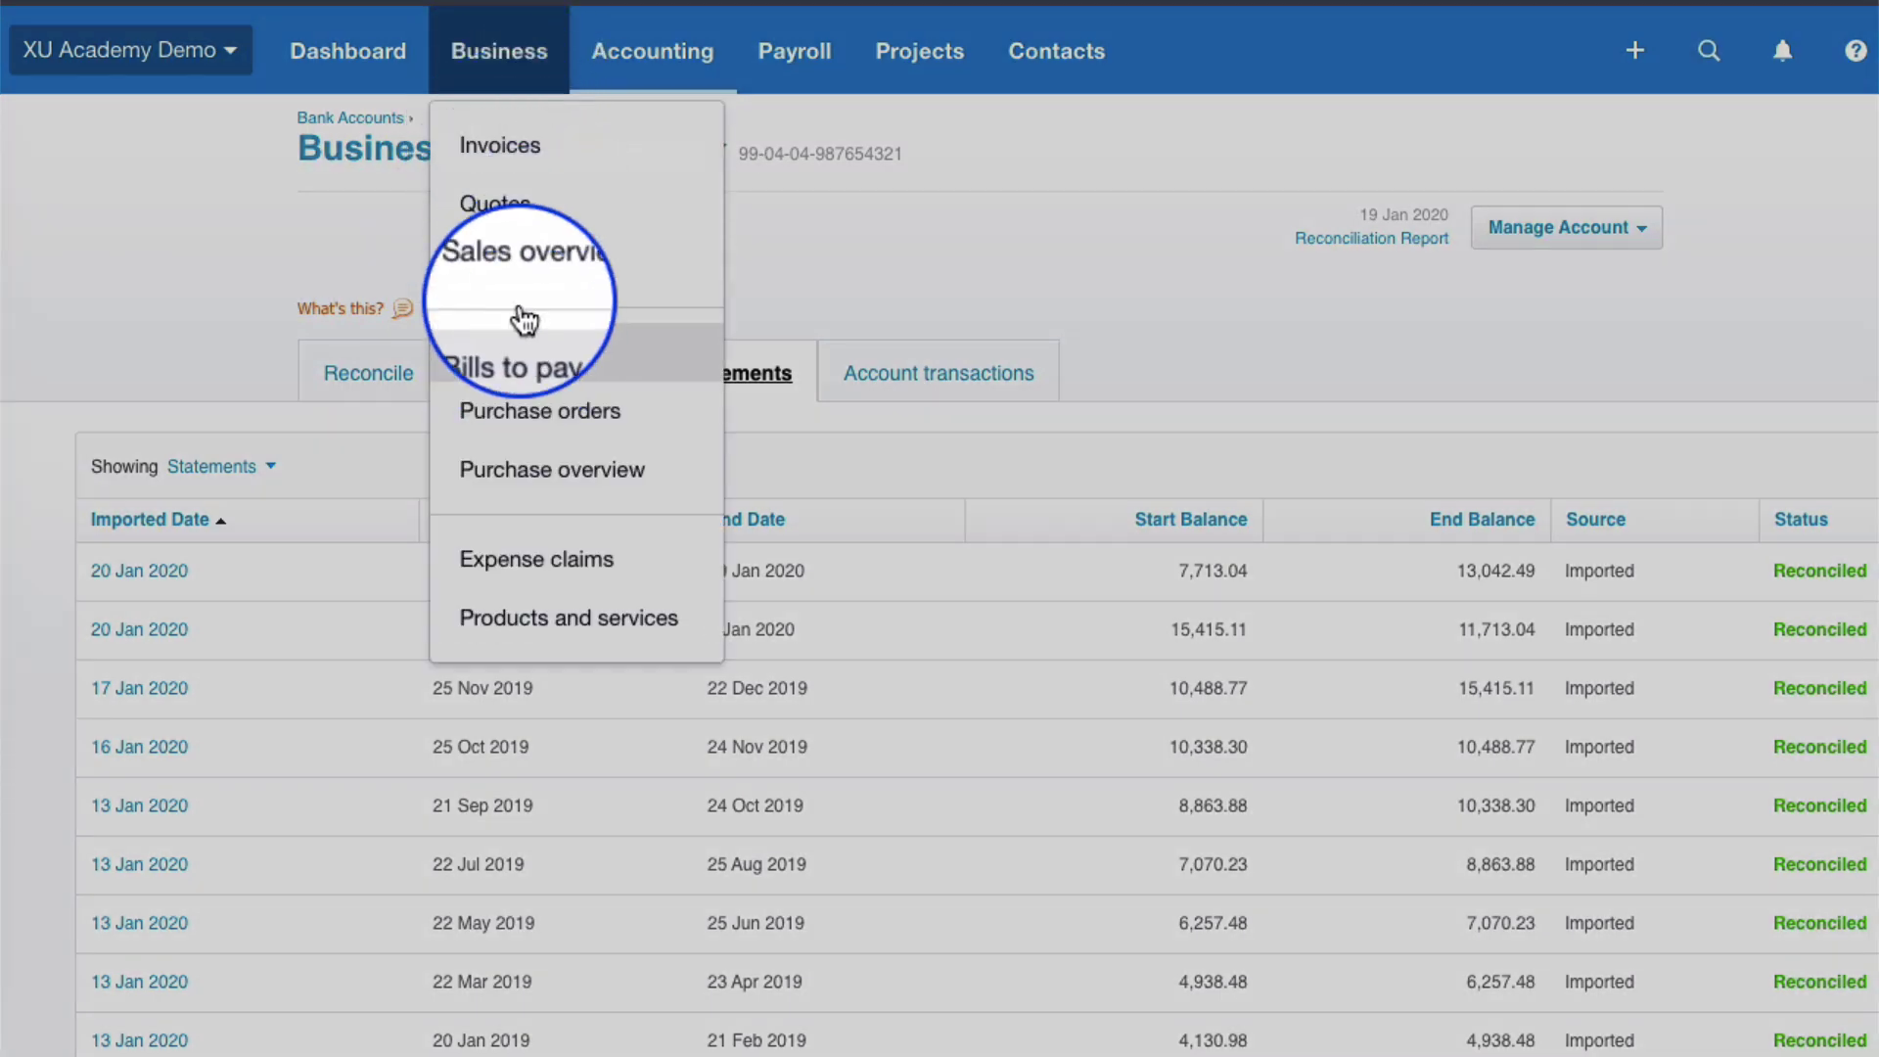
Open City Limousines invoice INV-0017 from the Awaiting Payment invoices.
{"action": "left_click", "coordinate": [528, 157]}
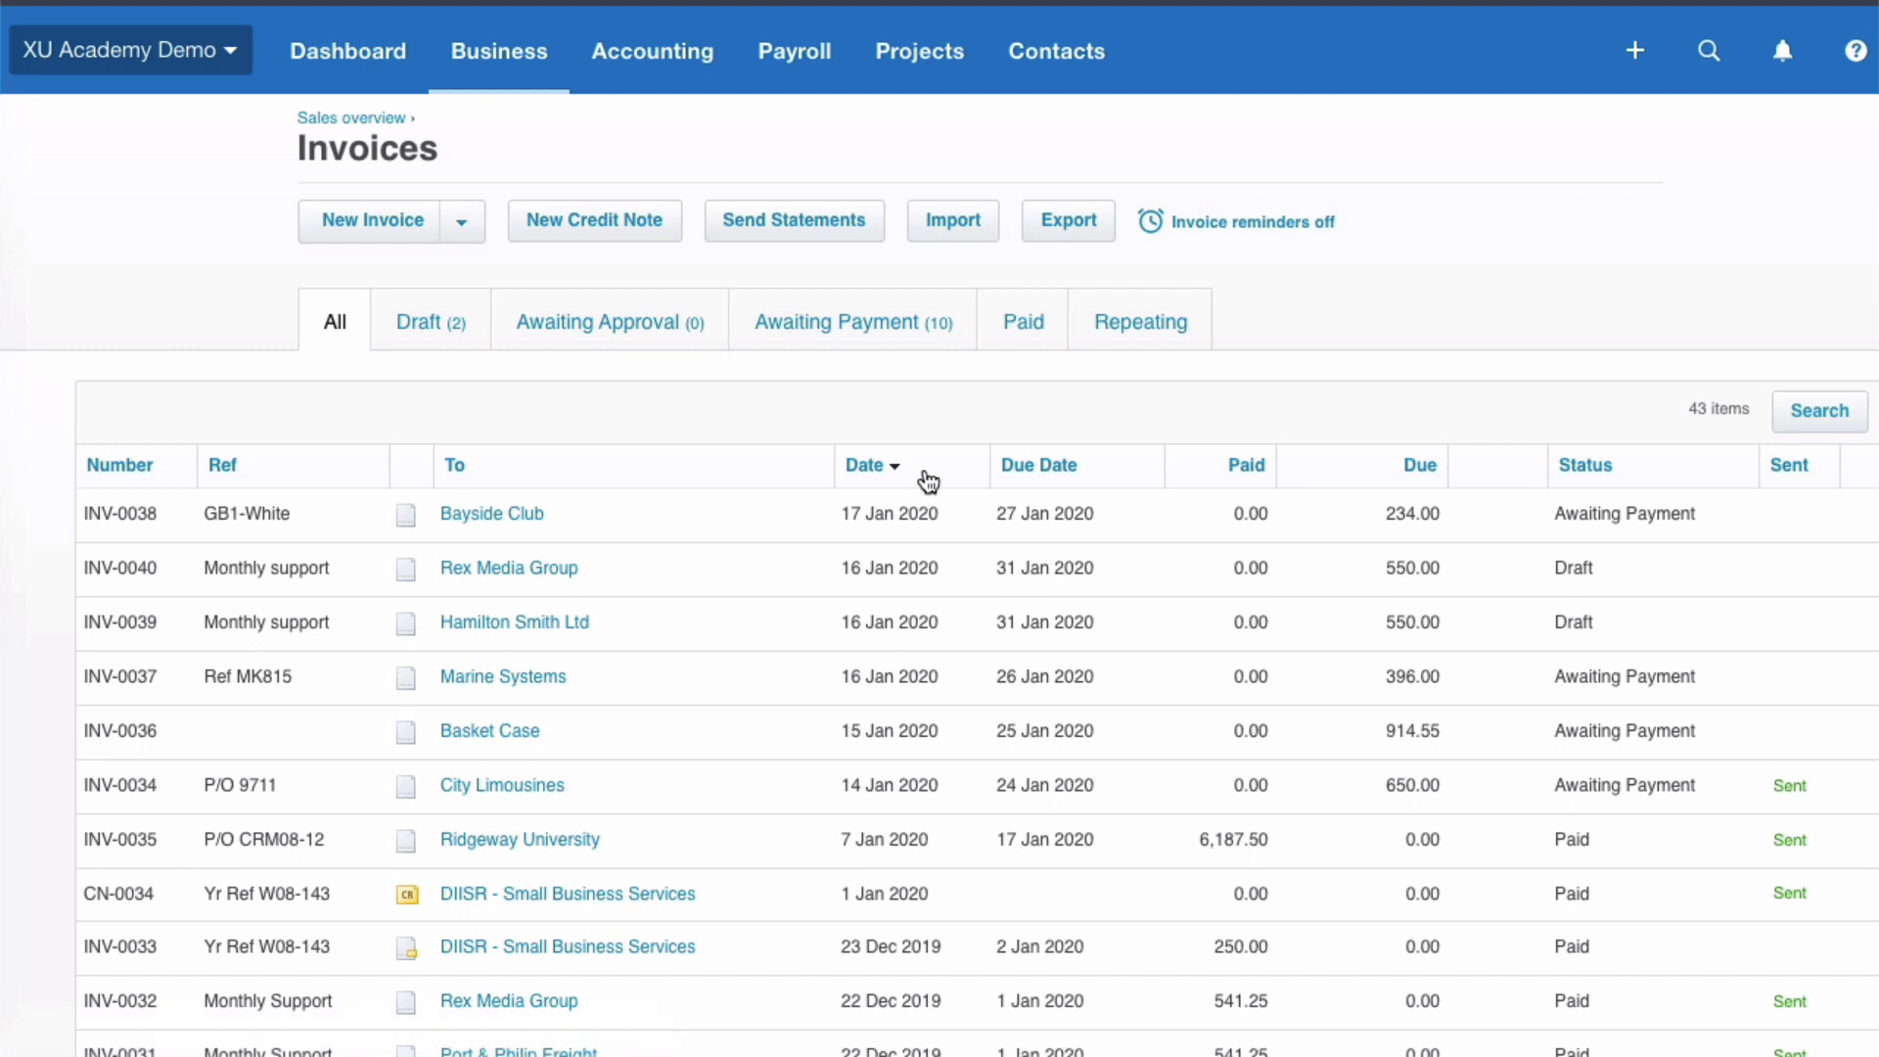
{"action": "left_click", "coordinate": [866, 330]}
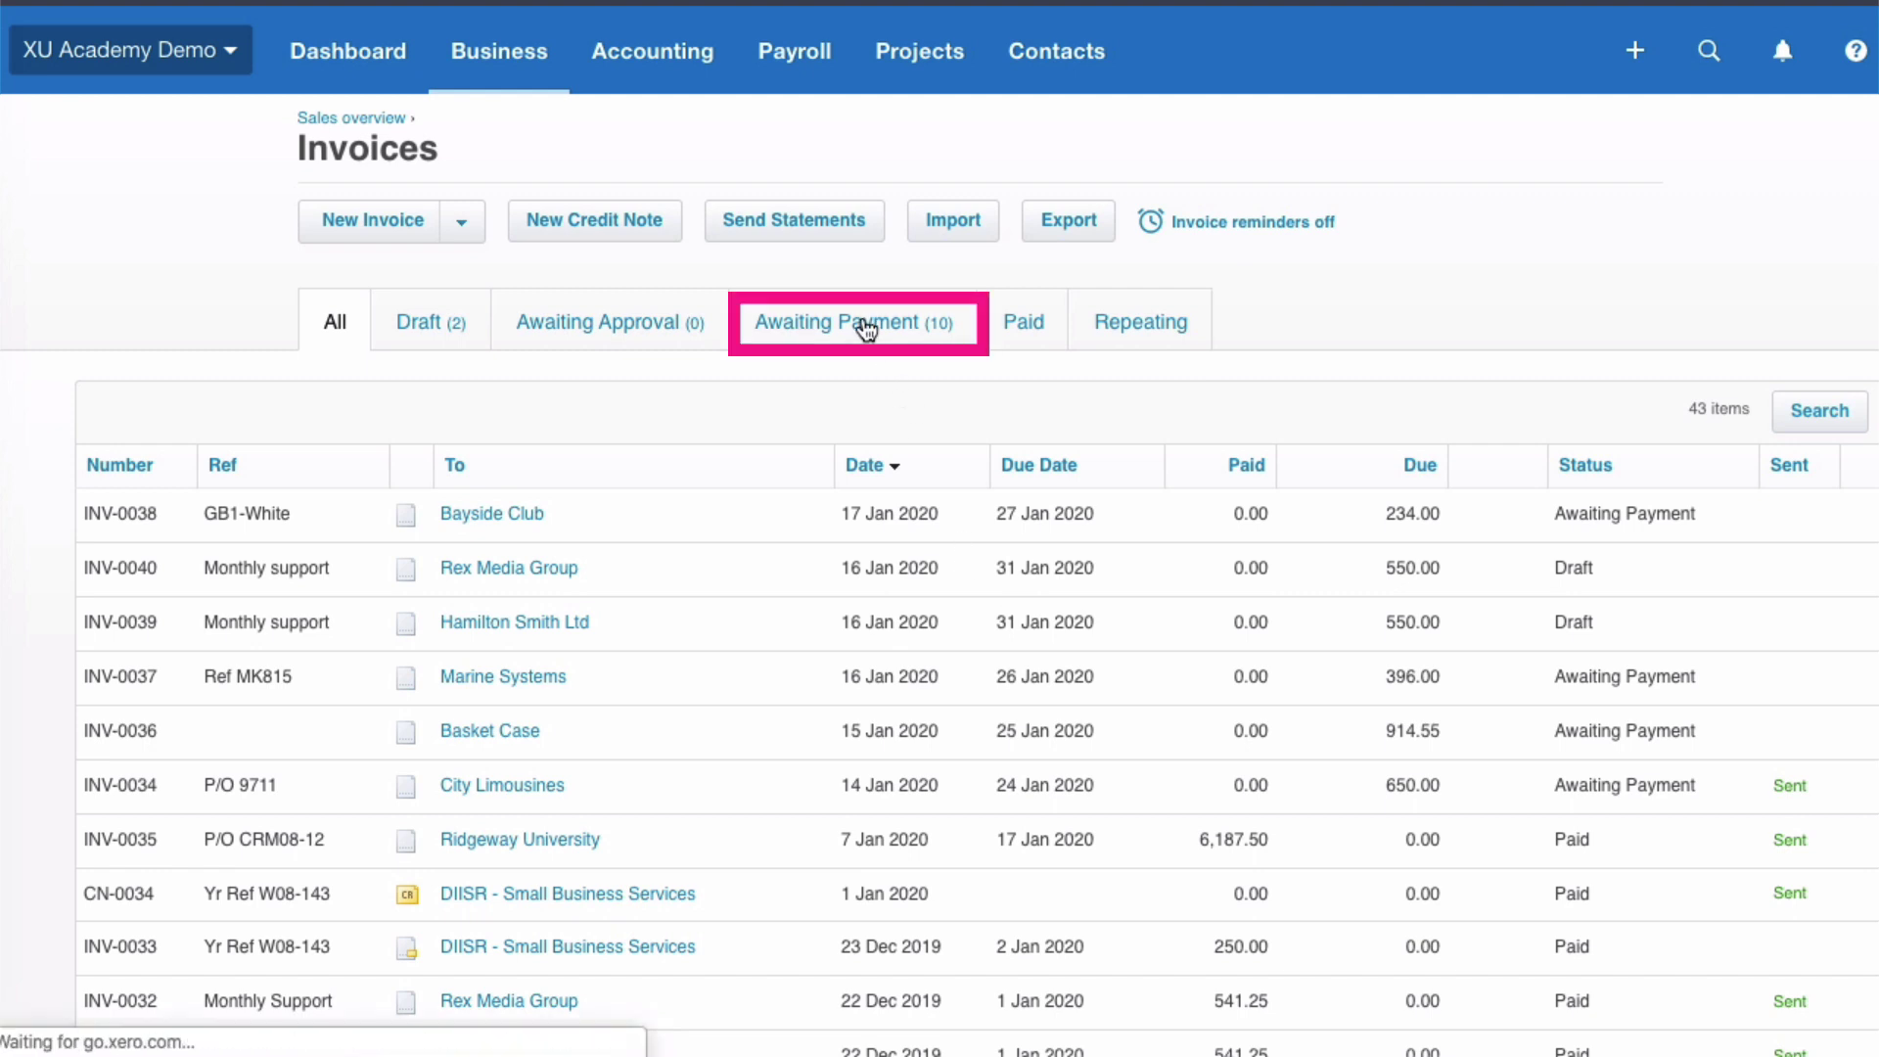
{"action": "scroll", "coordinate": [748, 587], "scroll_direction": "down", "scroll_amount": 2}
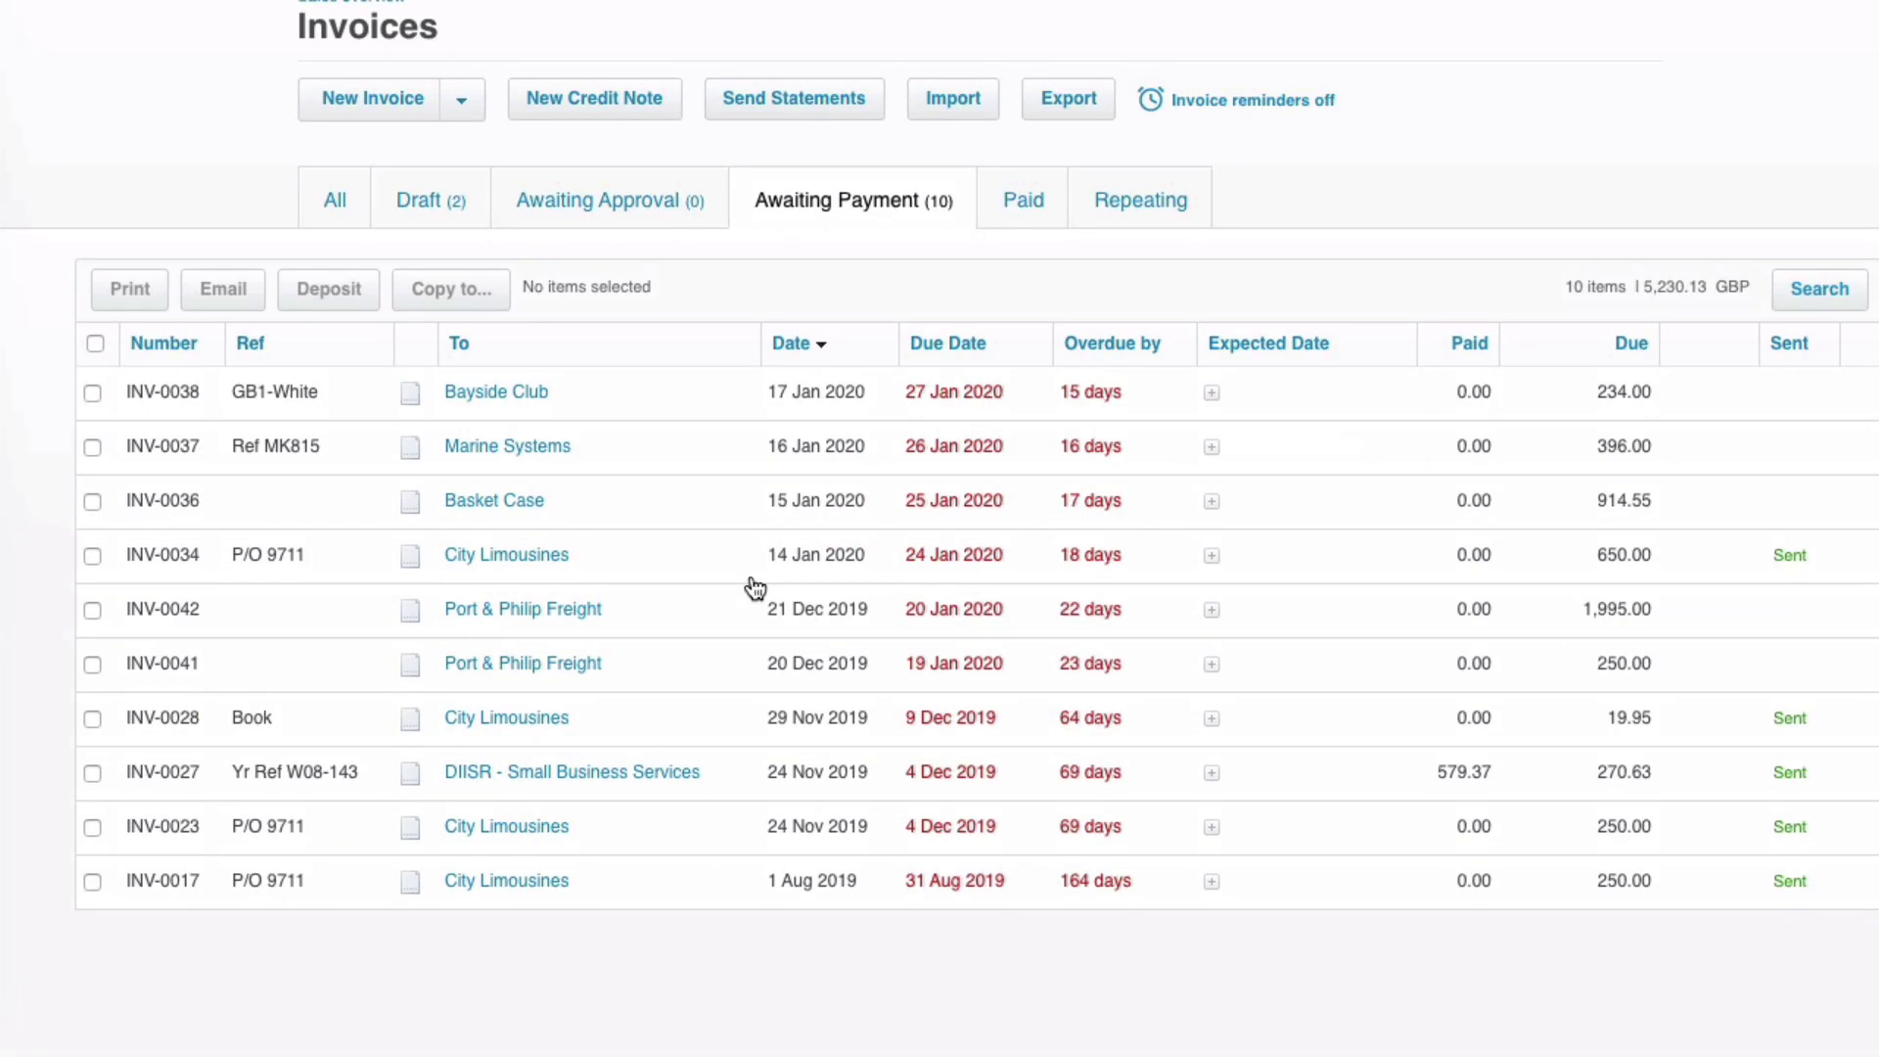
{"action": "left_click", "coordinate": [520, 886]}
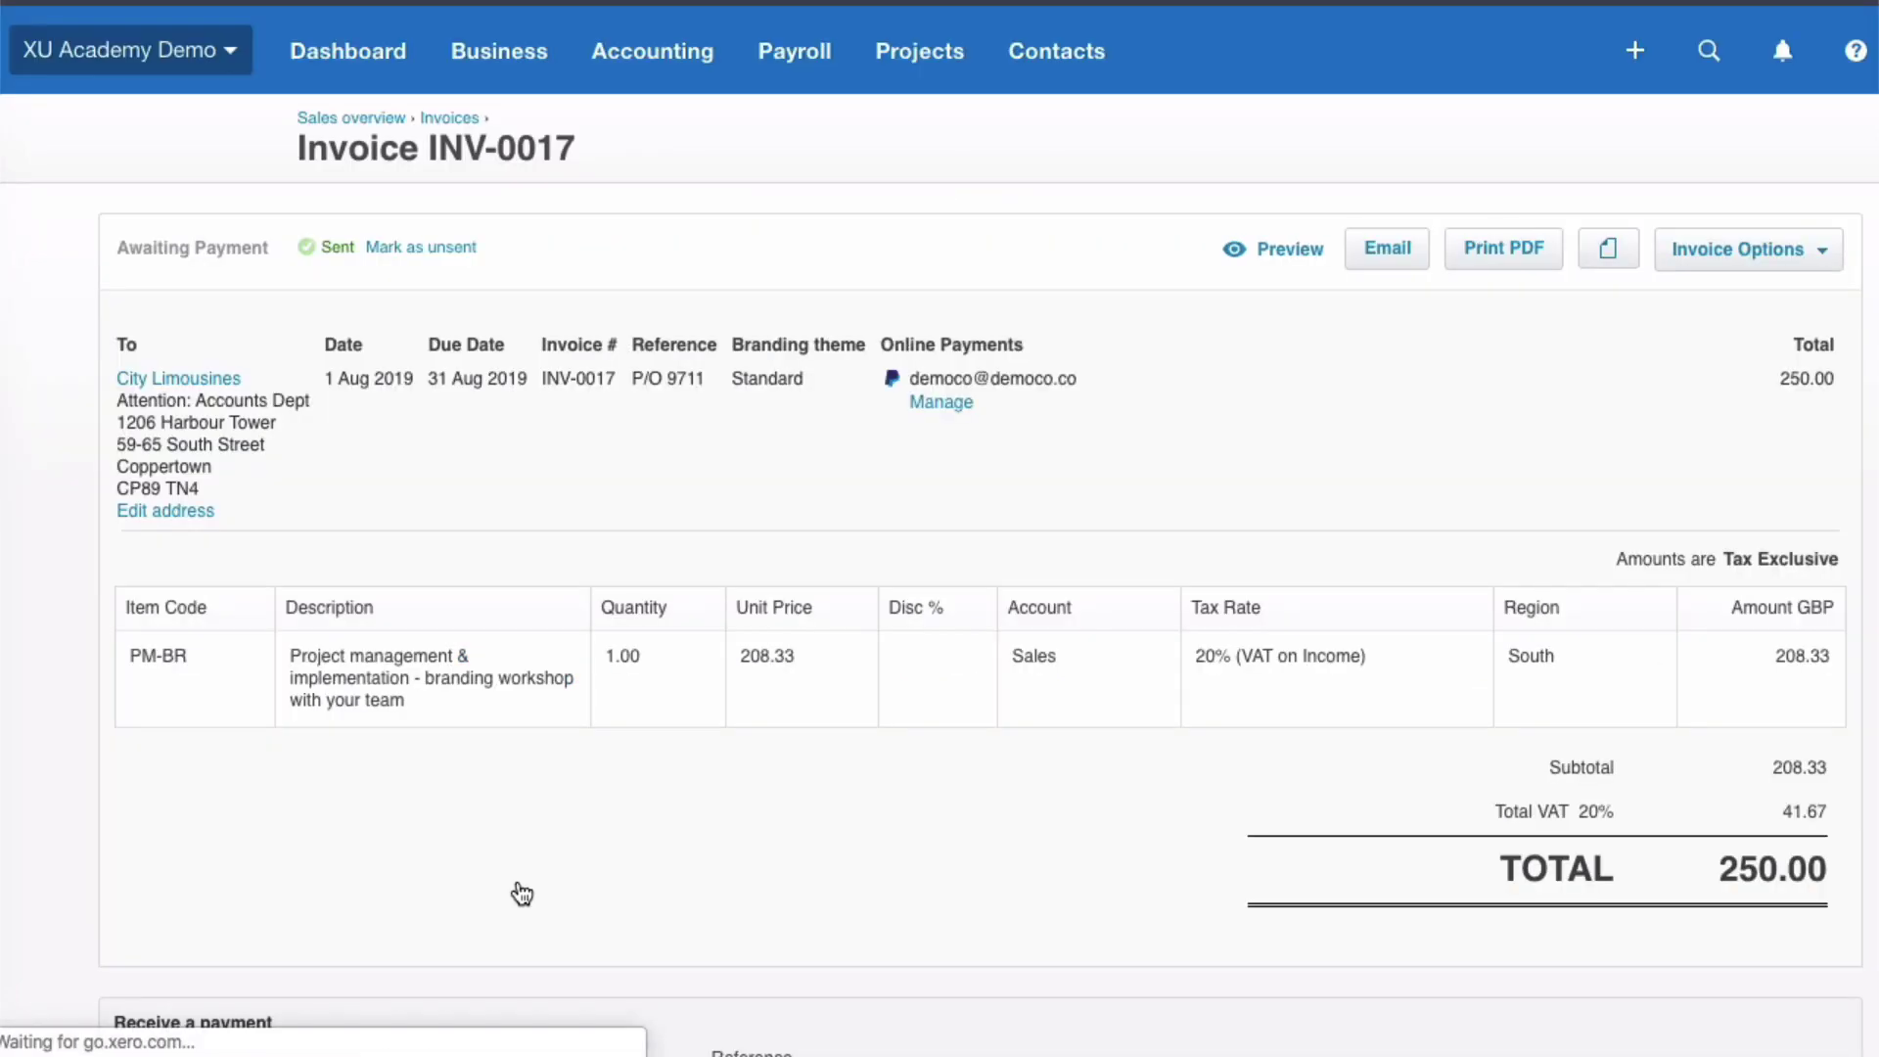
Add a 250.00 payment dated 1/9/2019 paid to 090 Business Bank Account.
{"action": "scroll", "coordinate": [521, 892], "scroll_direction": "down", "scroll_amount": 3}
{"action": "left_click", "coordinate": [330, 838]}
{"action": "type", "text": "1/9/2019"}
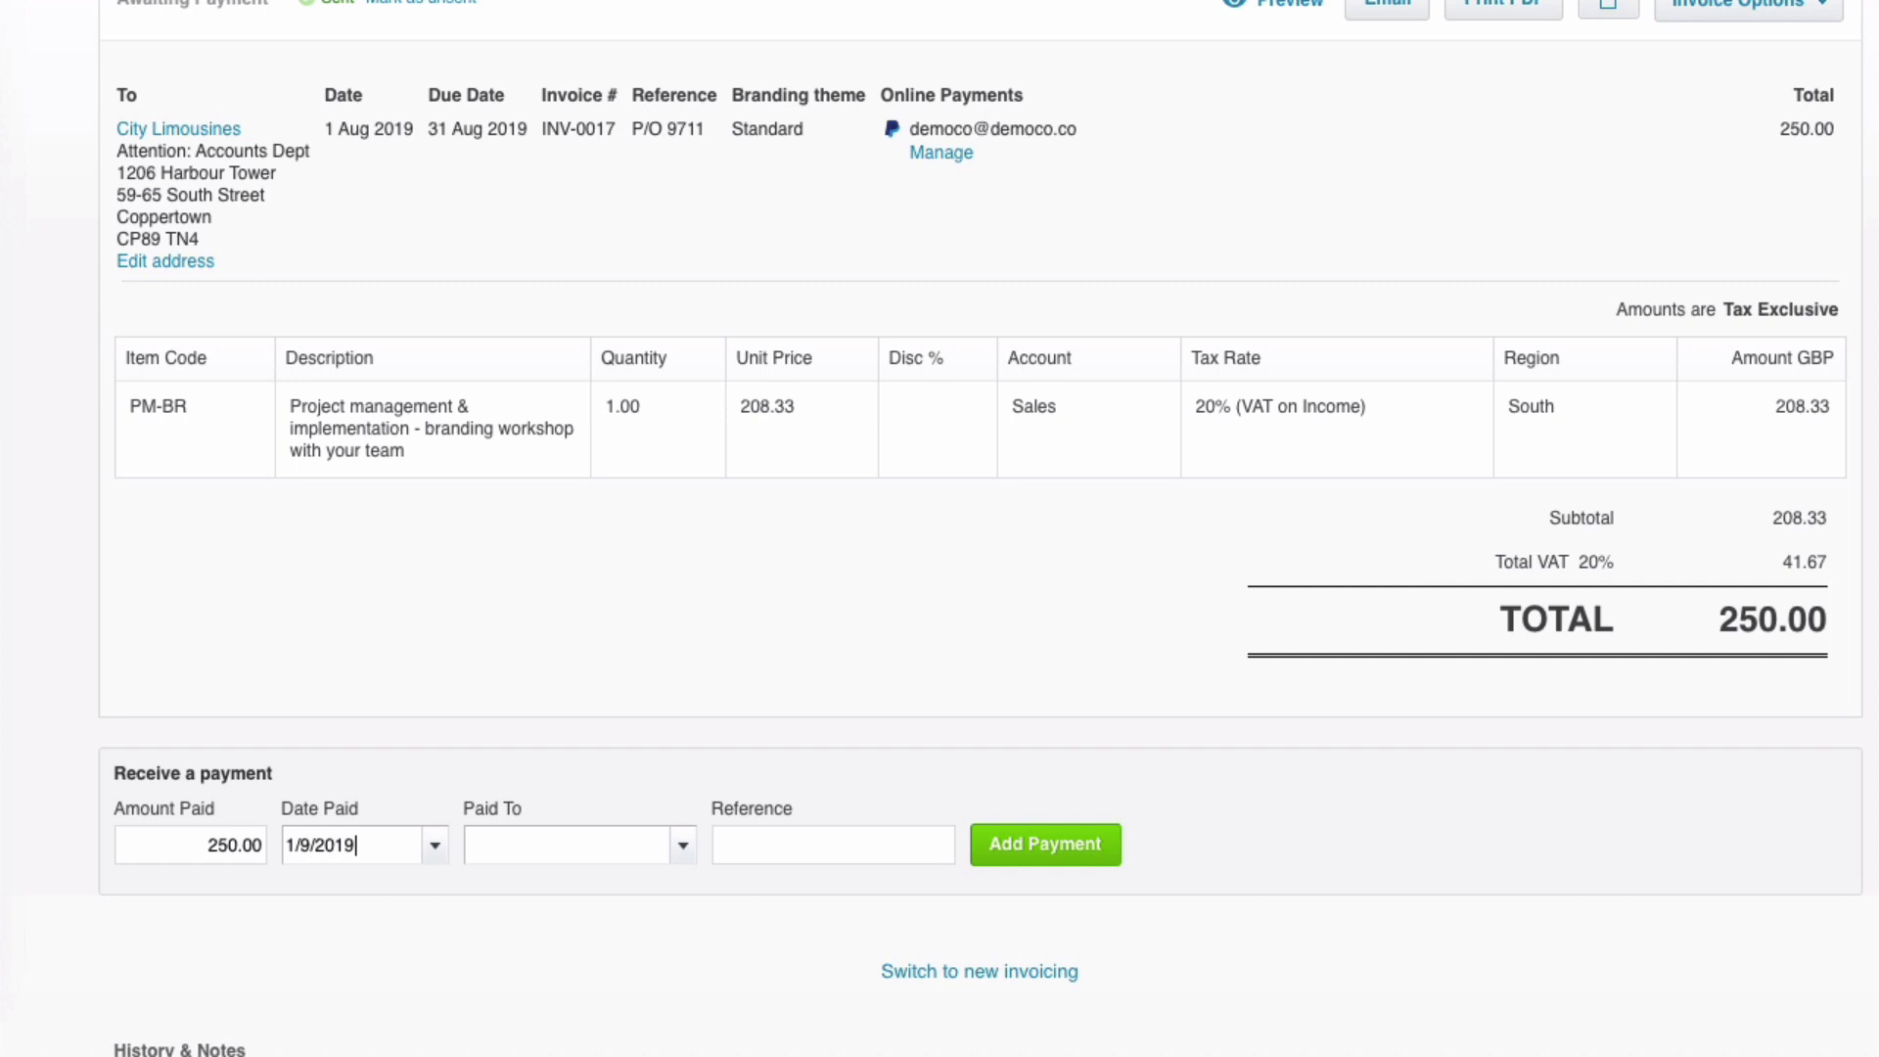
{"action": "key", "text": "Tab"}
{"action": "left_click", "coordinate": [683, 847]}
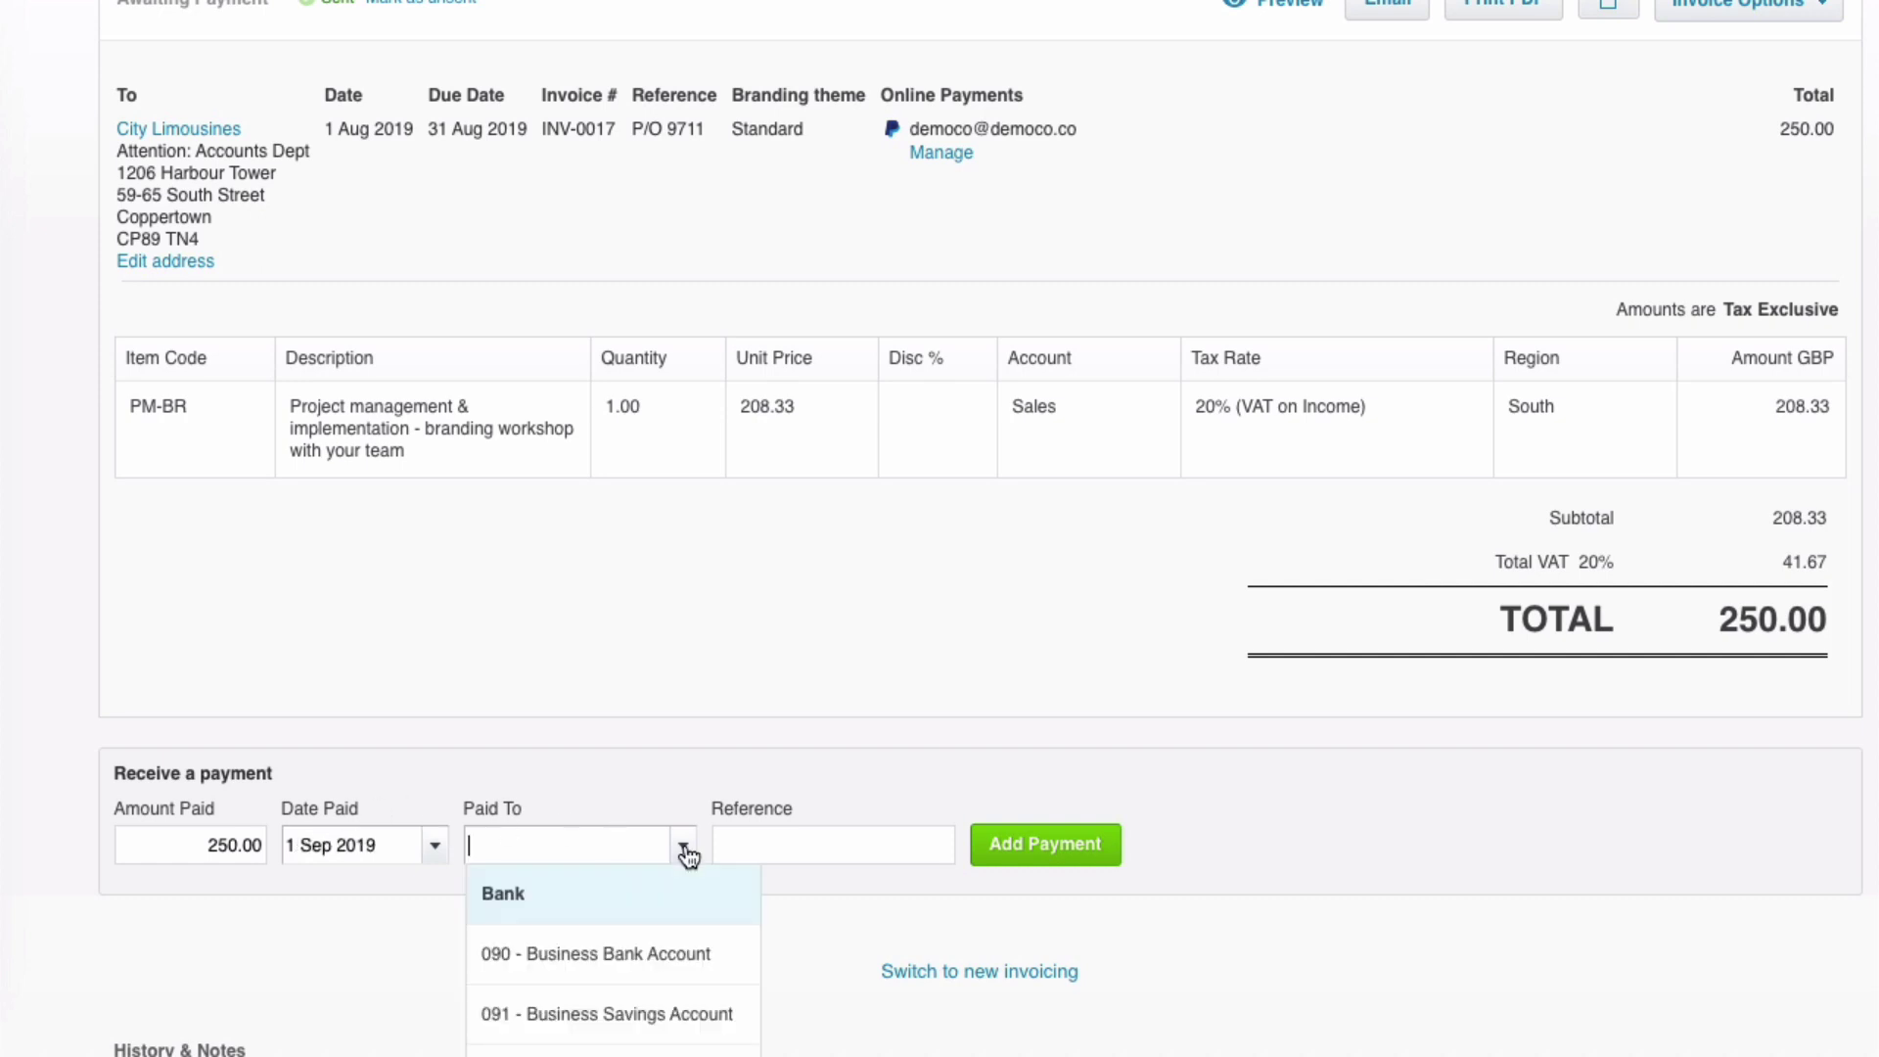
{"action": "left_click", "coordinate": [618, 957]}
{"action": "left_click", "coordinate": [1068, 849]}
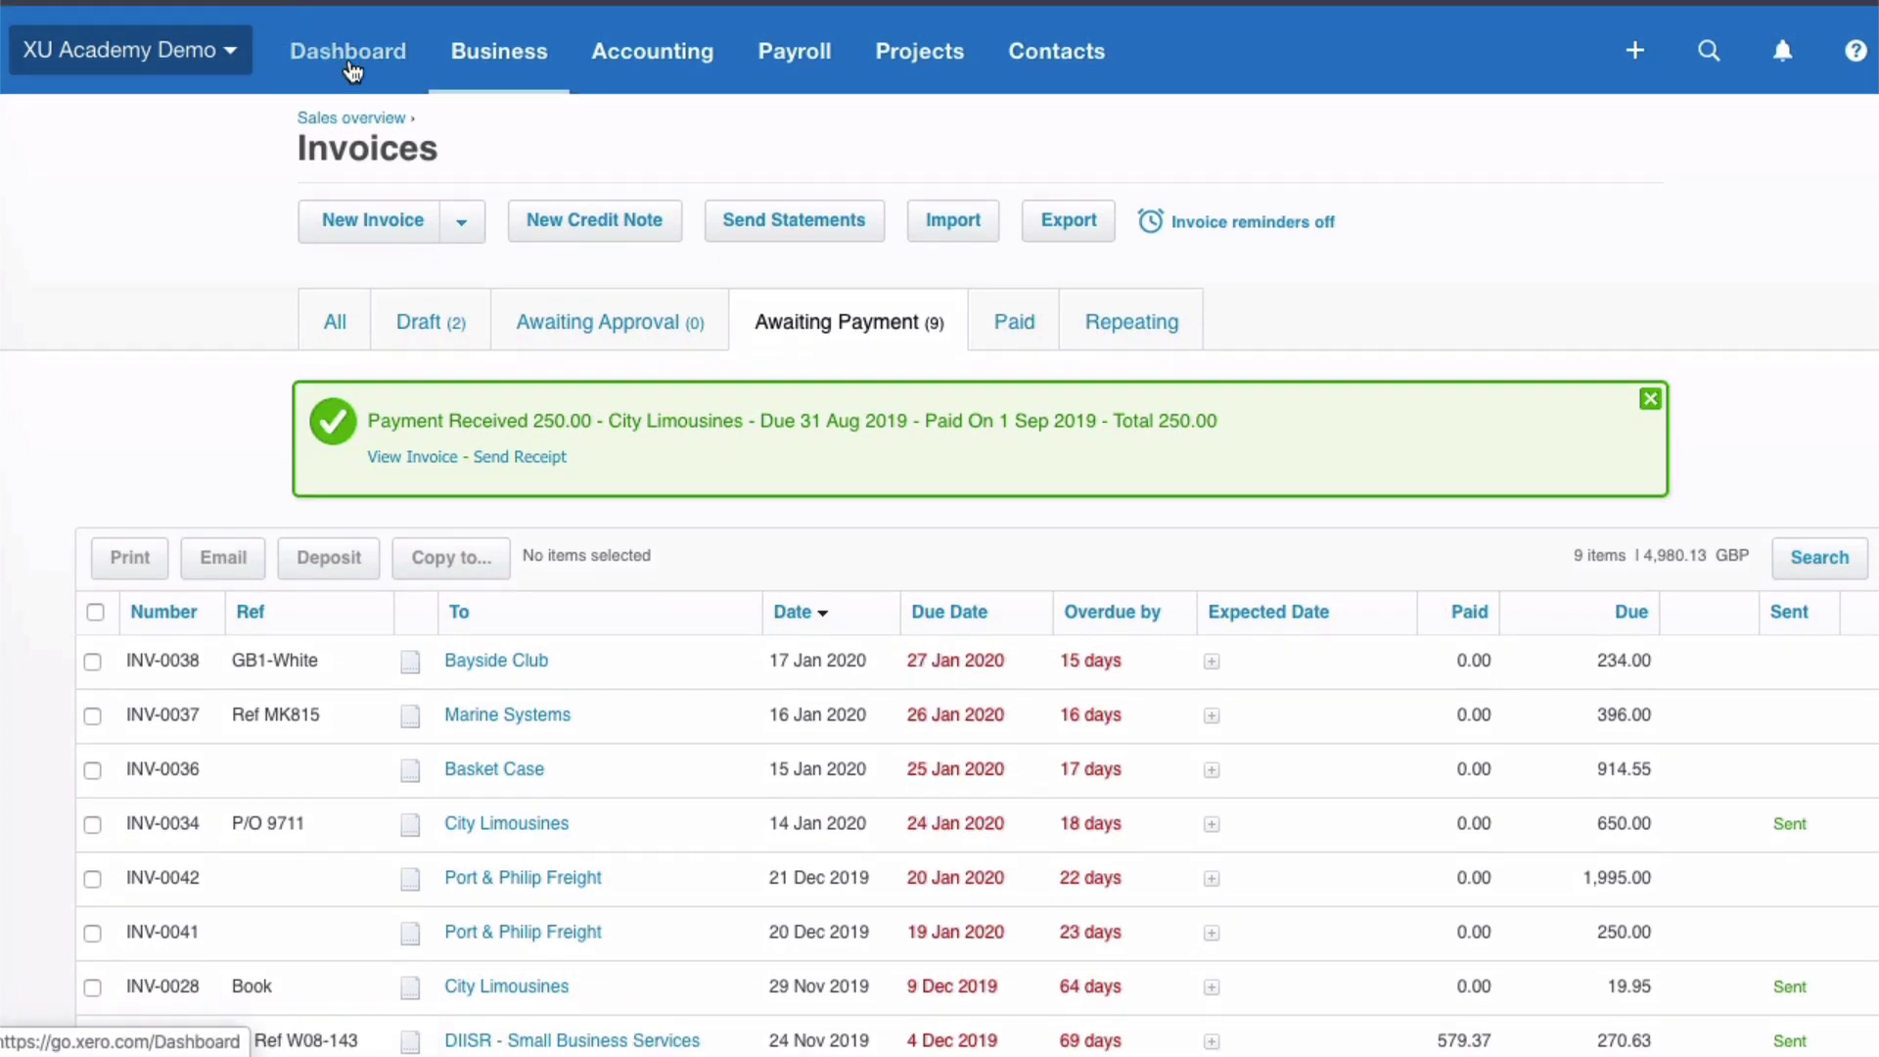
Review the Business Bank Account's reconciliation report, then return to its transactions list.
{"action": "left_click", "coordinate": [348, 59]}
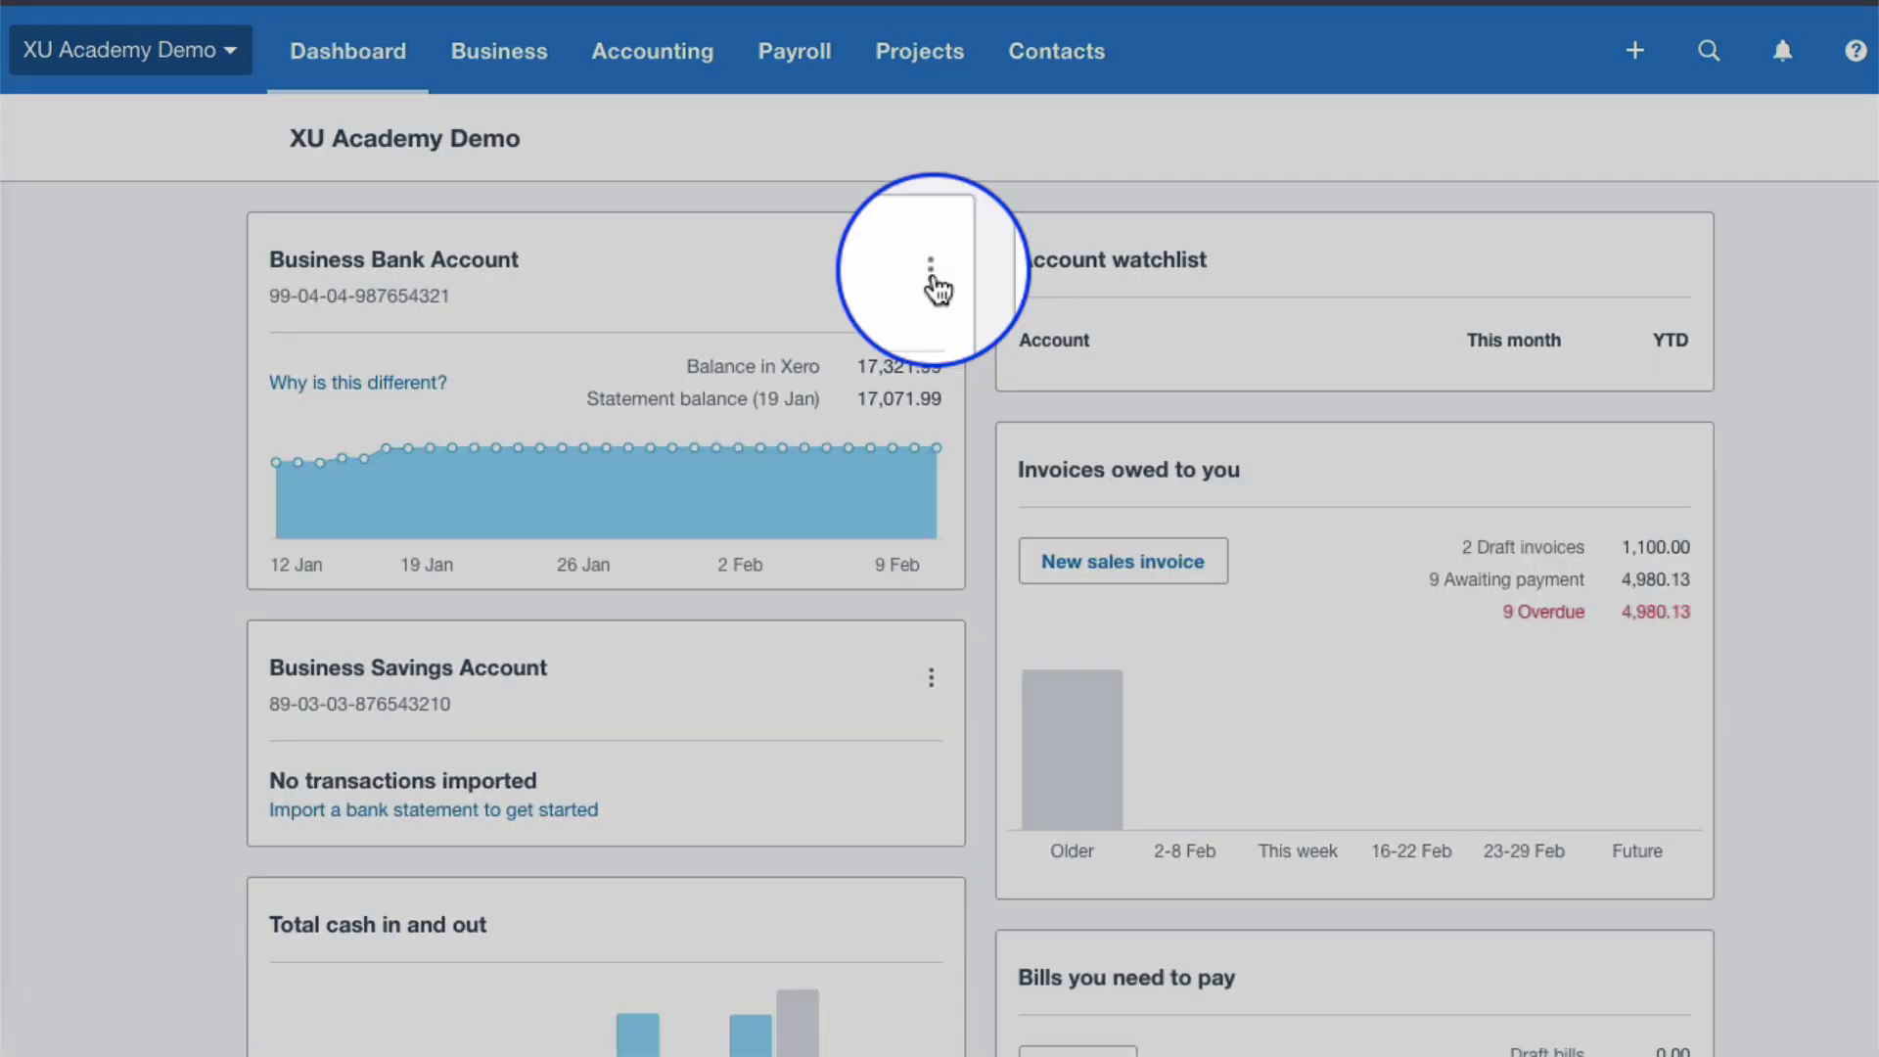
{"action": "left_click", "coordinate": [933, 277]}
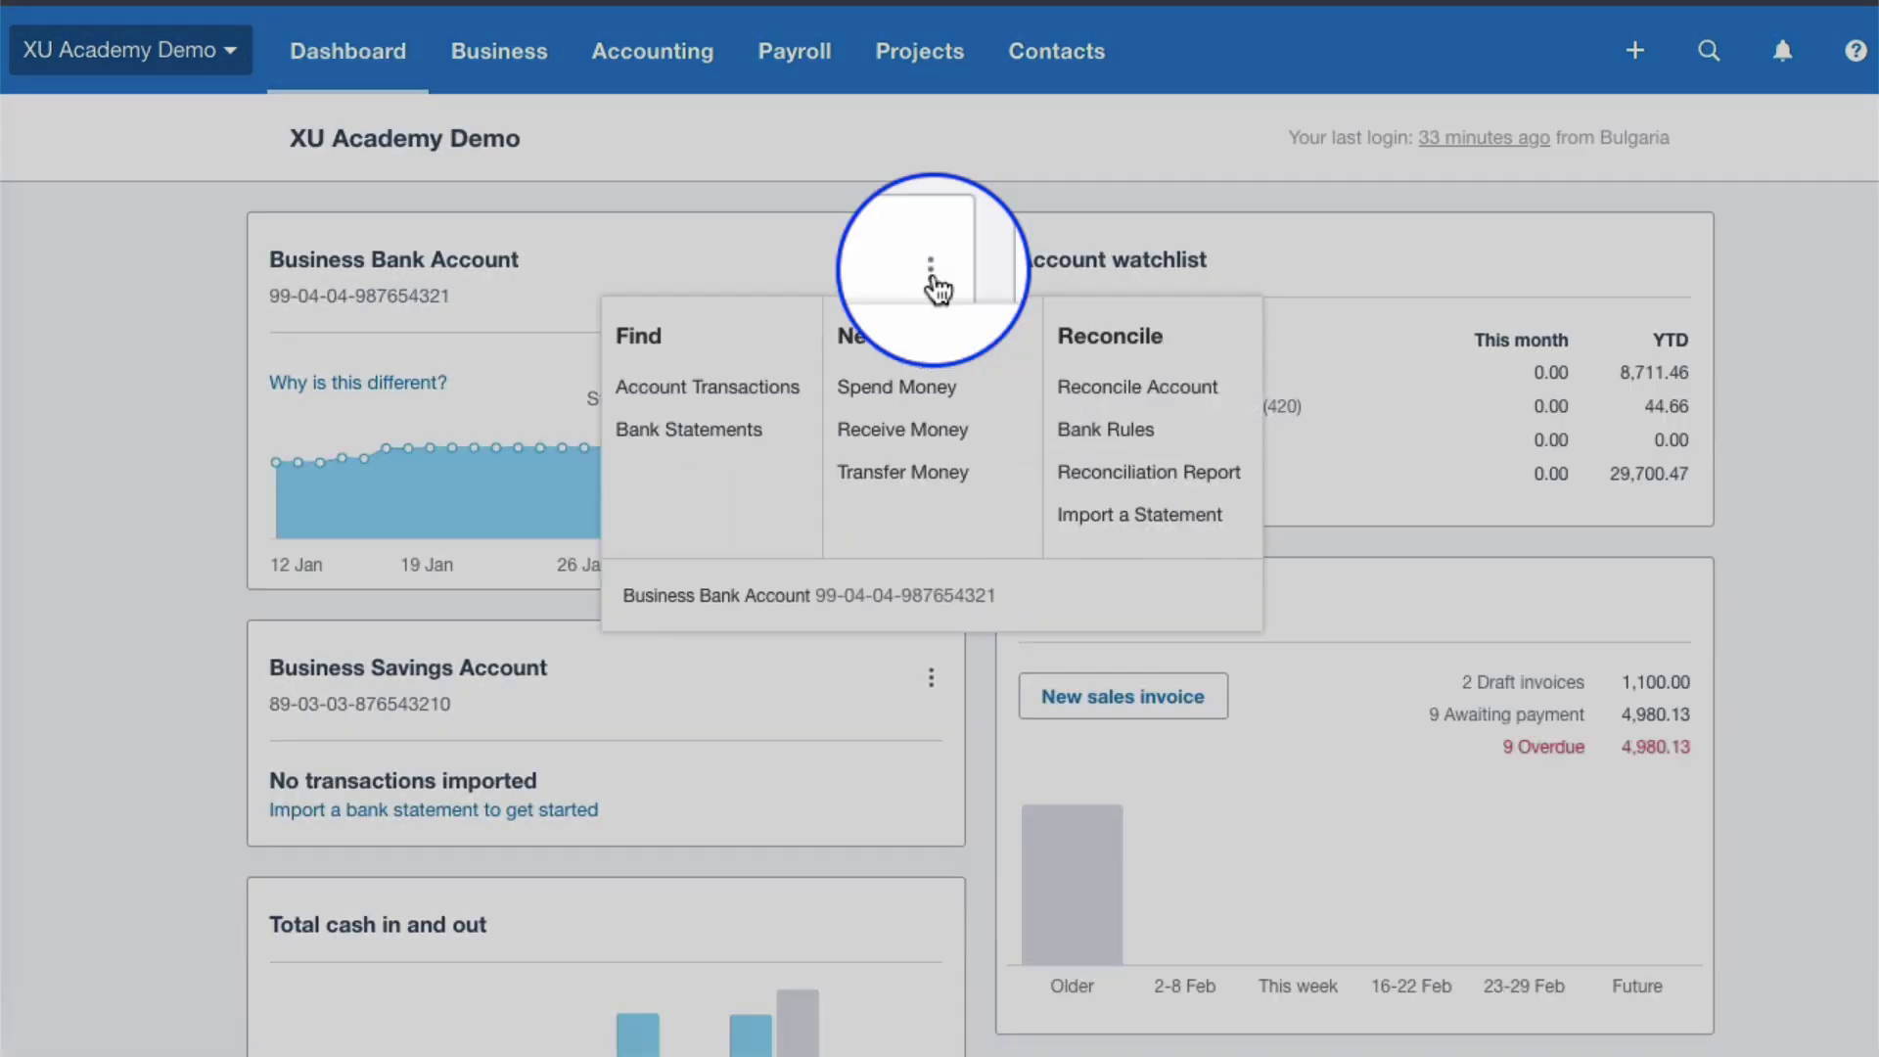
{"action": "left_click", "coordinate": [1111, 474]}
{"action": "scroll", "coordinate": [1110, 635], "scroll_direction": "down", "scroll_amount": 3}
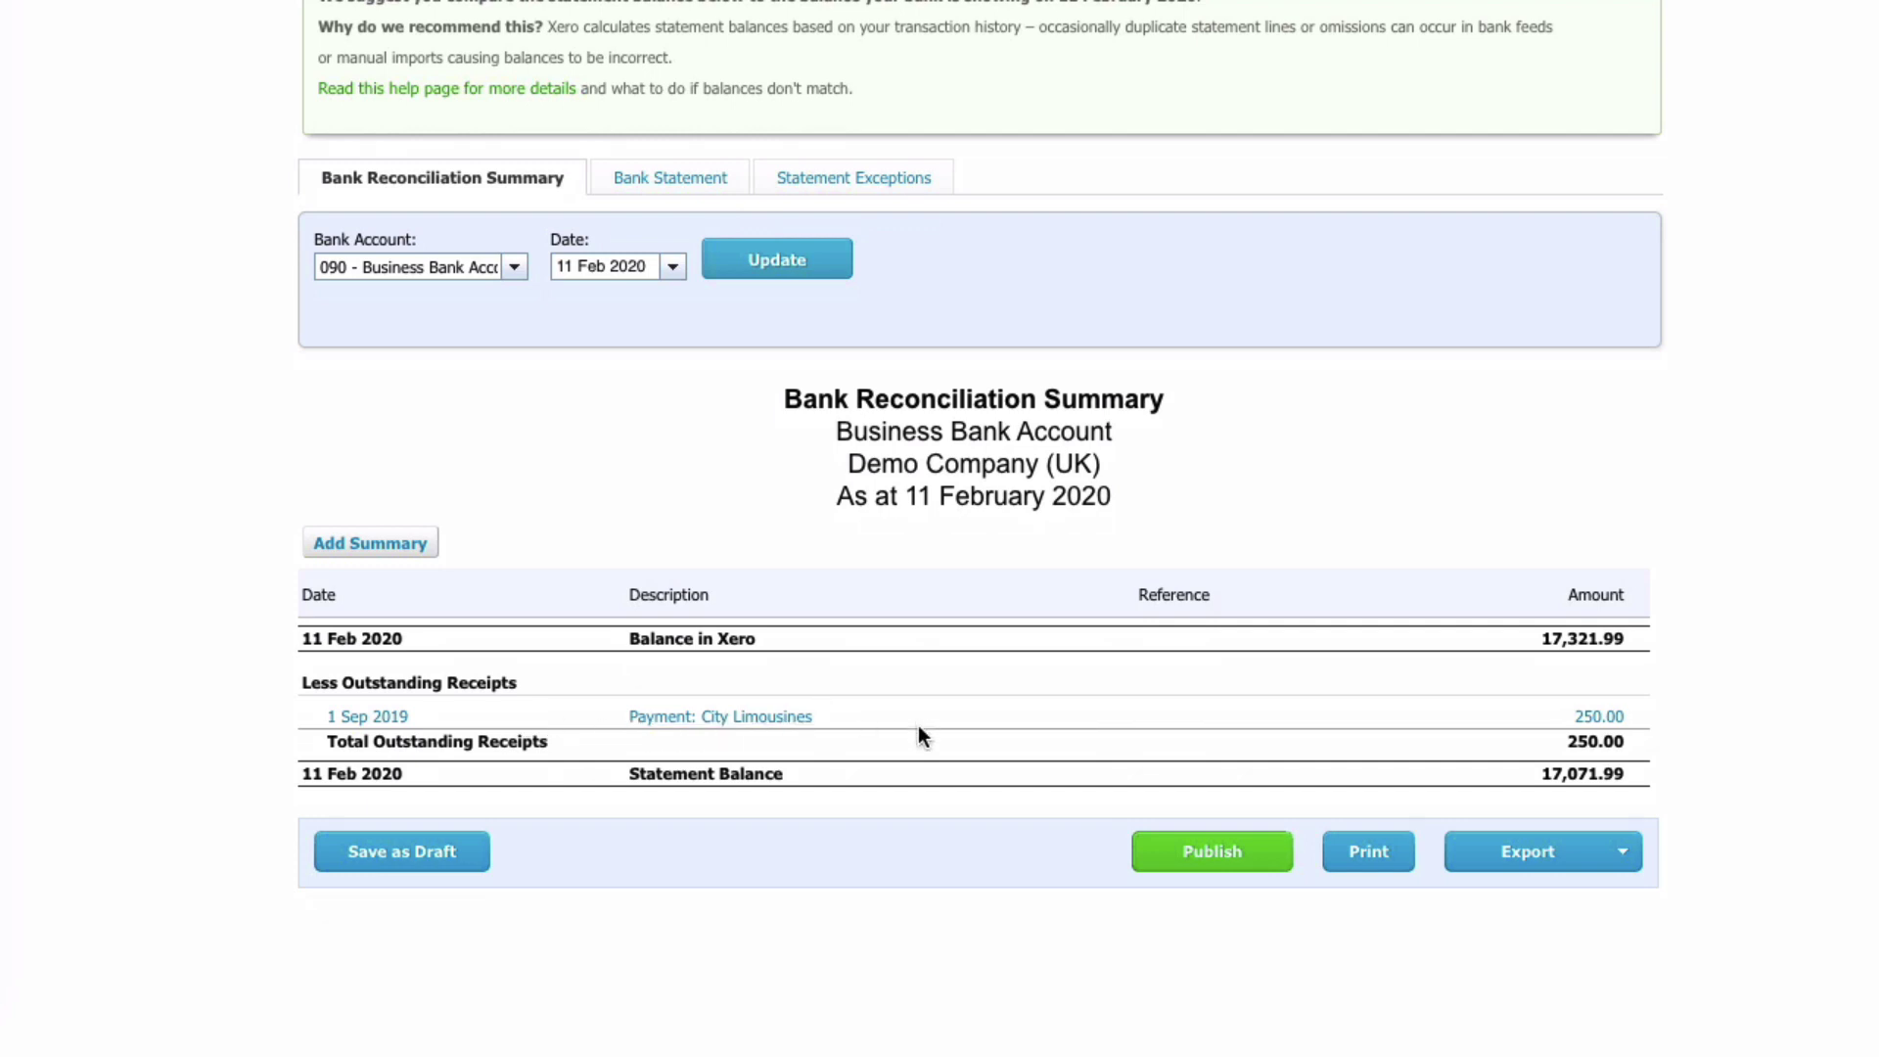
{"action": "scroll", "coordinate": [917, 727], "scroll_direction": "up", "scroll_amount": 2}
{"action": "scroll", "coordinate": [917, 727], "scroll_direction": "up", "scroll_amount": 2}
{"action": "left_click", "coordinate": [318, 67]}
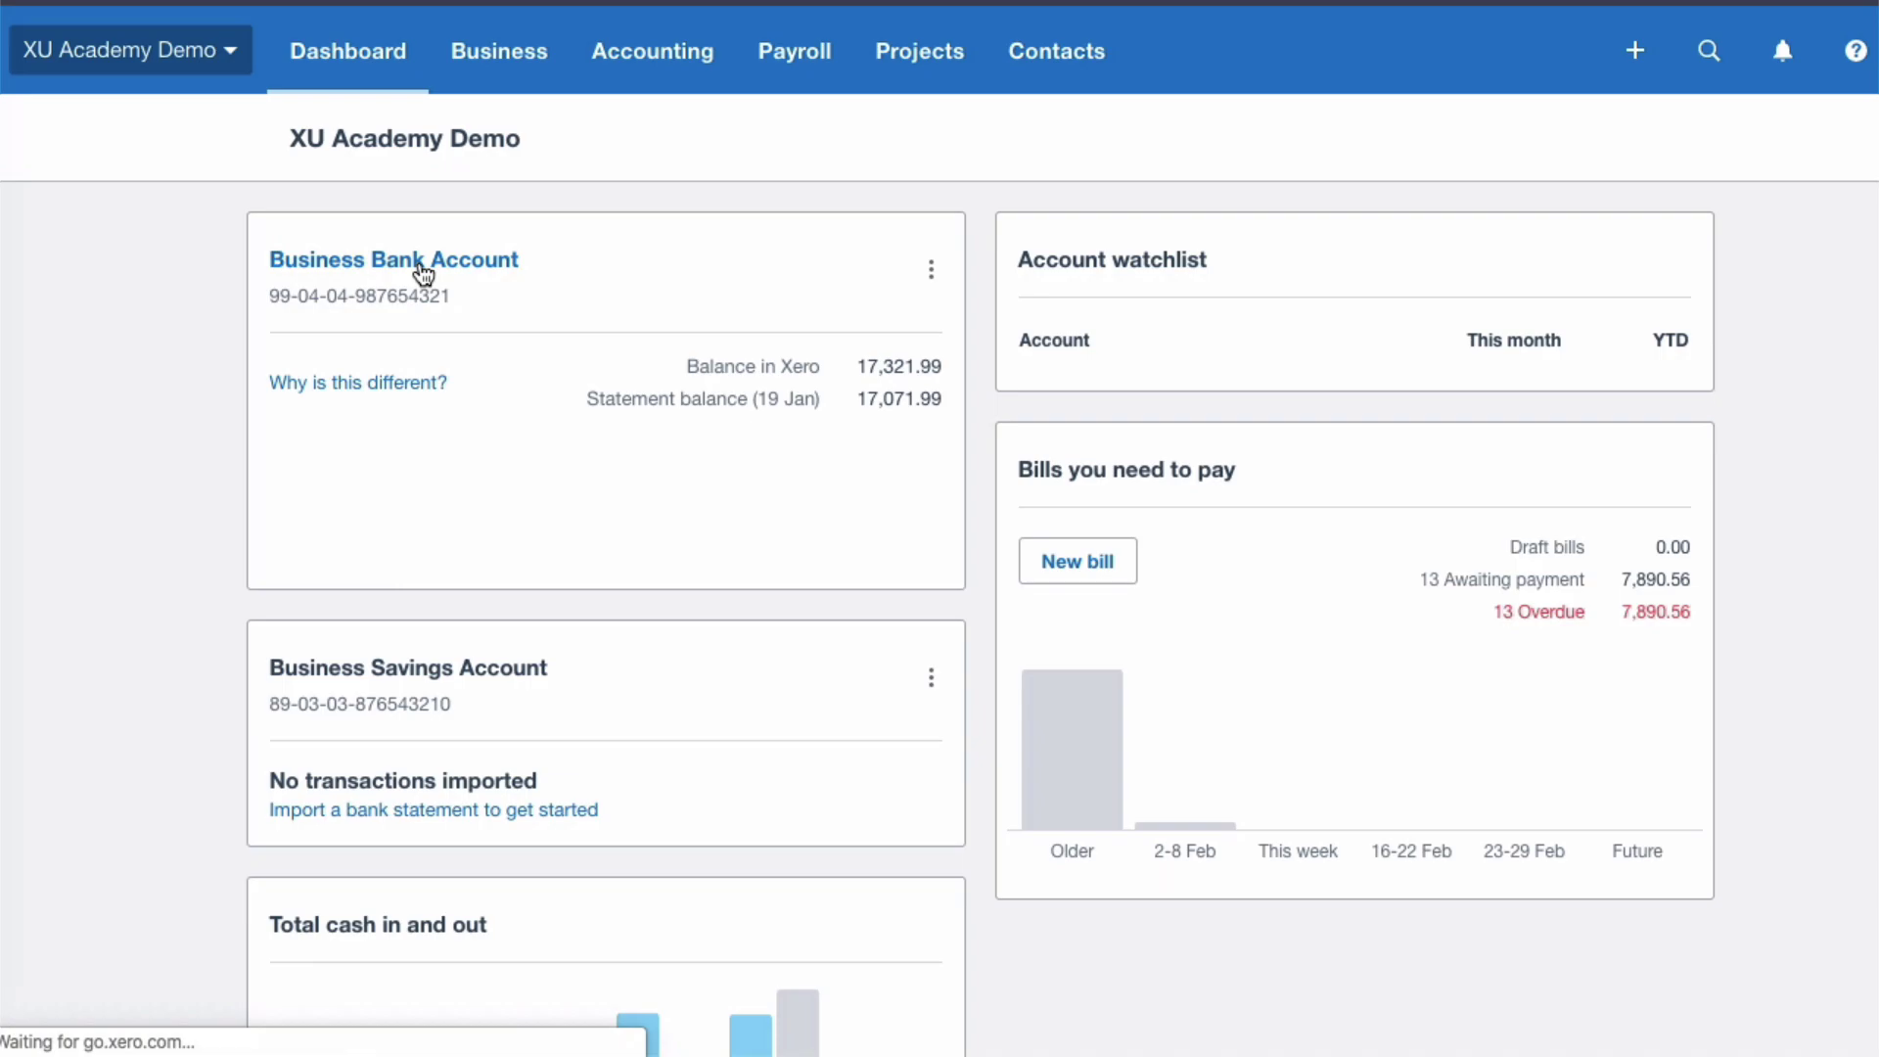
{"action": "left_click", "coordinate": [423, 262]}
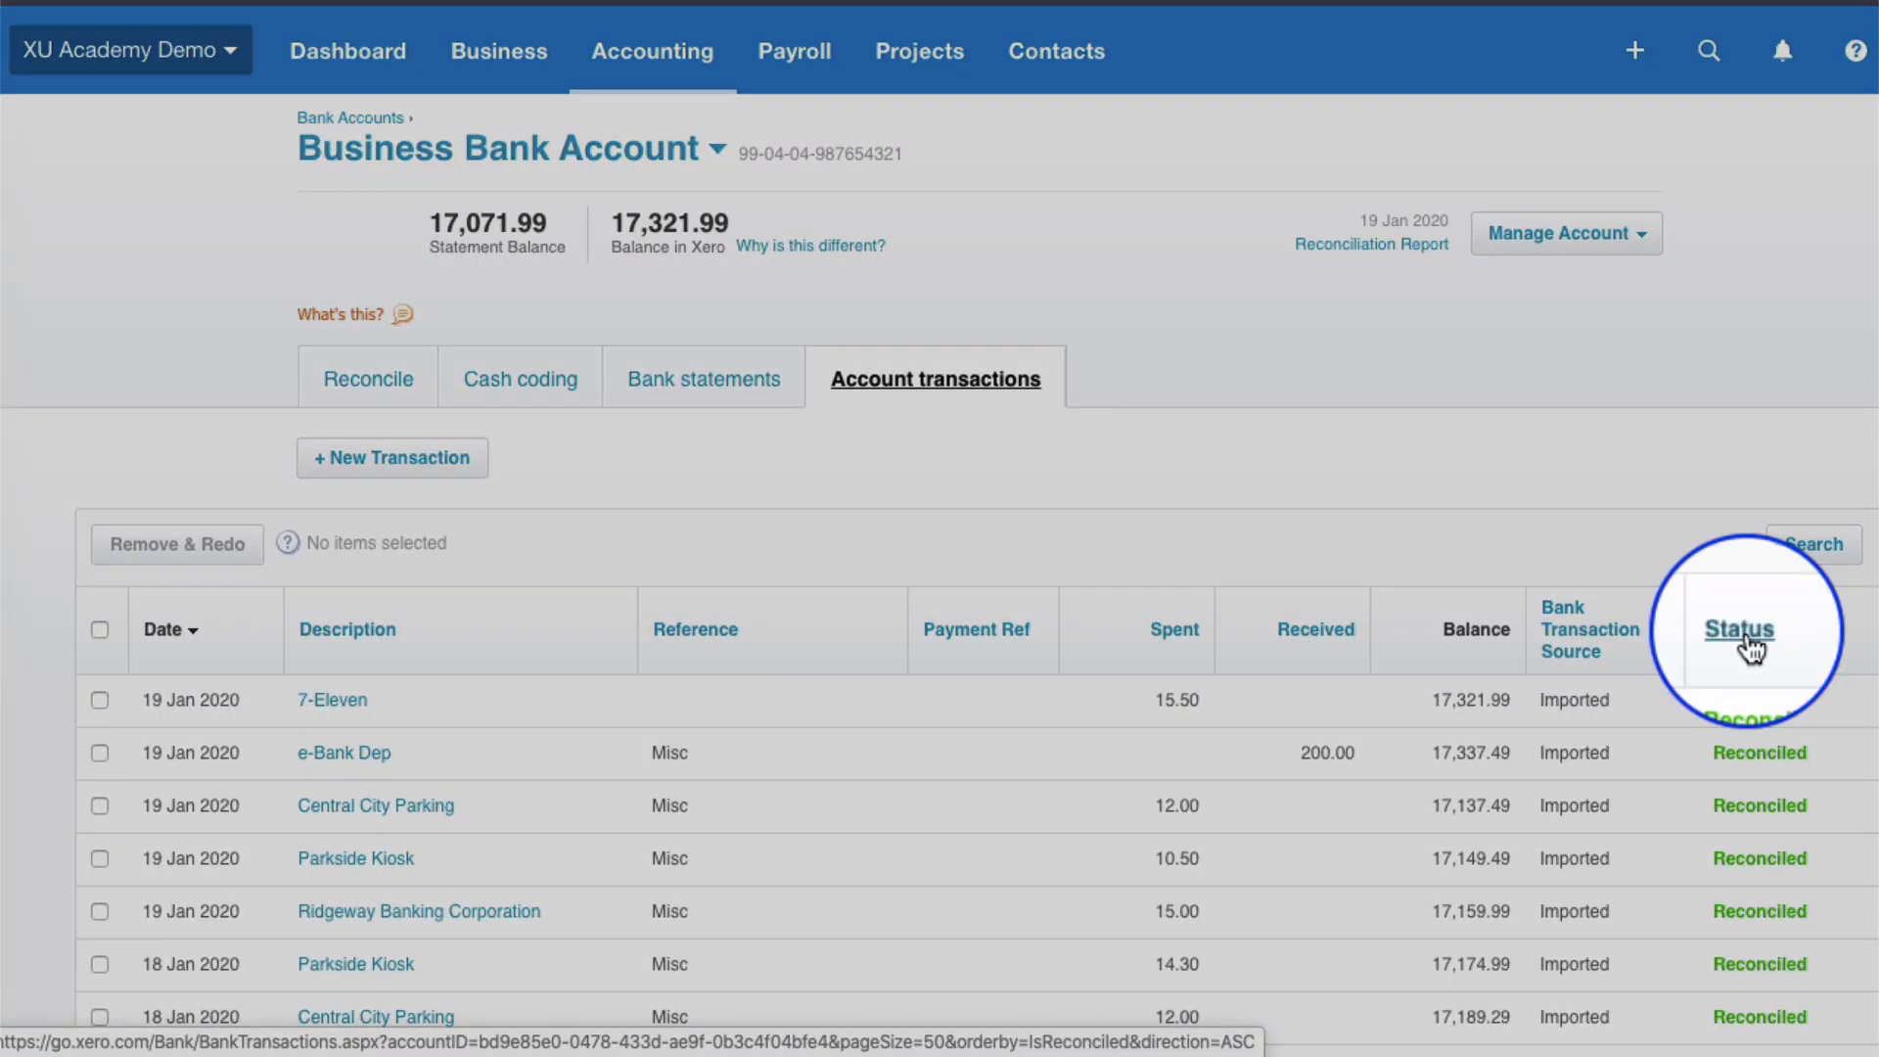
Mark the 250.00 City Limousines payment as reconciled, then reopen the Business Bank Account transactions.
{"action": "left_click", "coordinate": [1744, 636]}
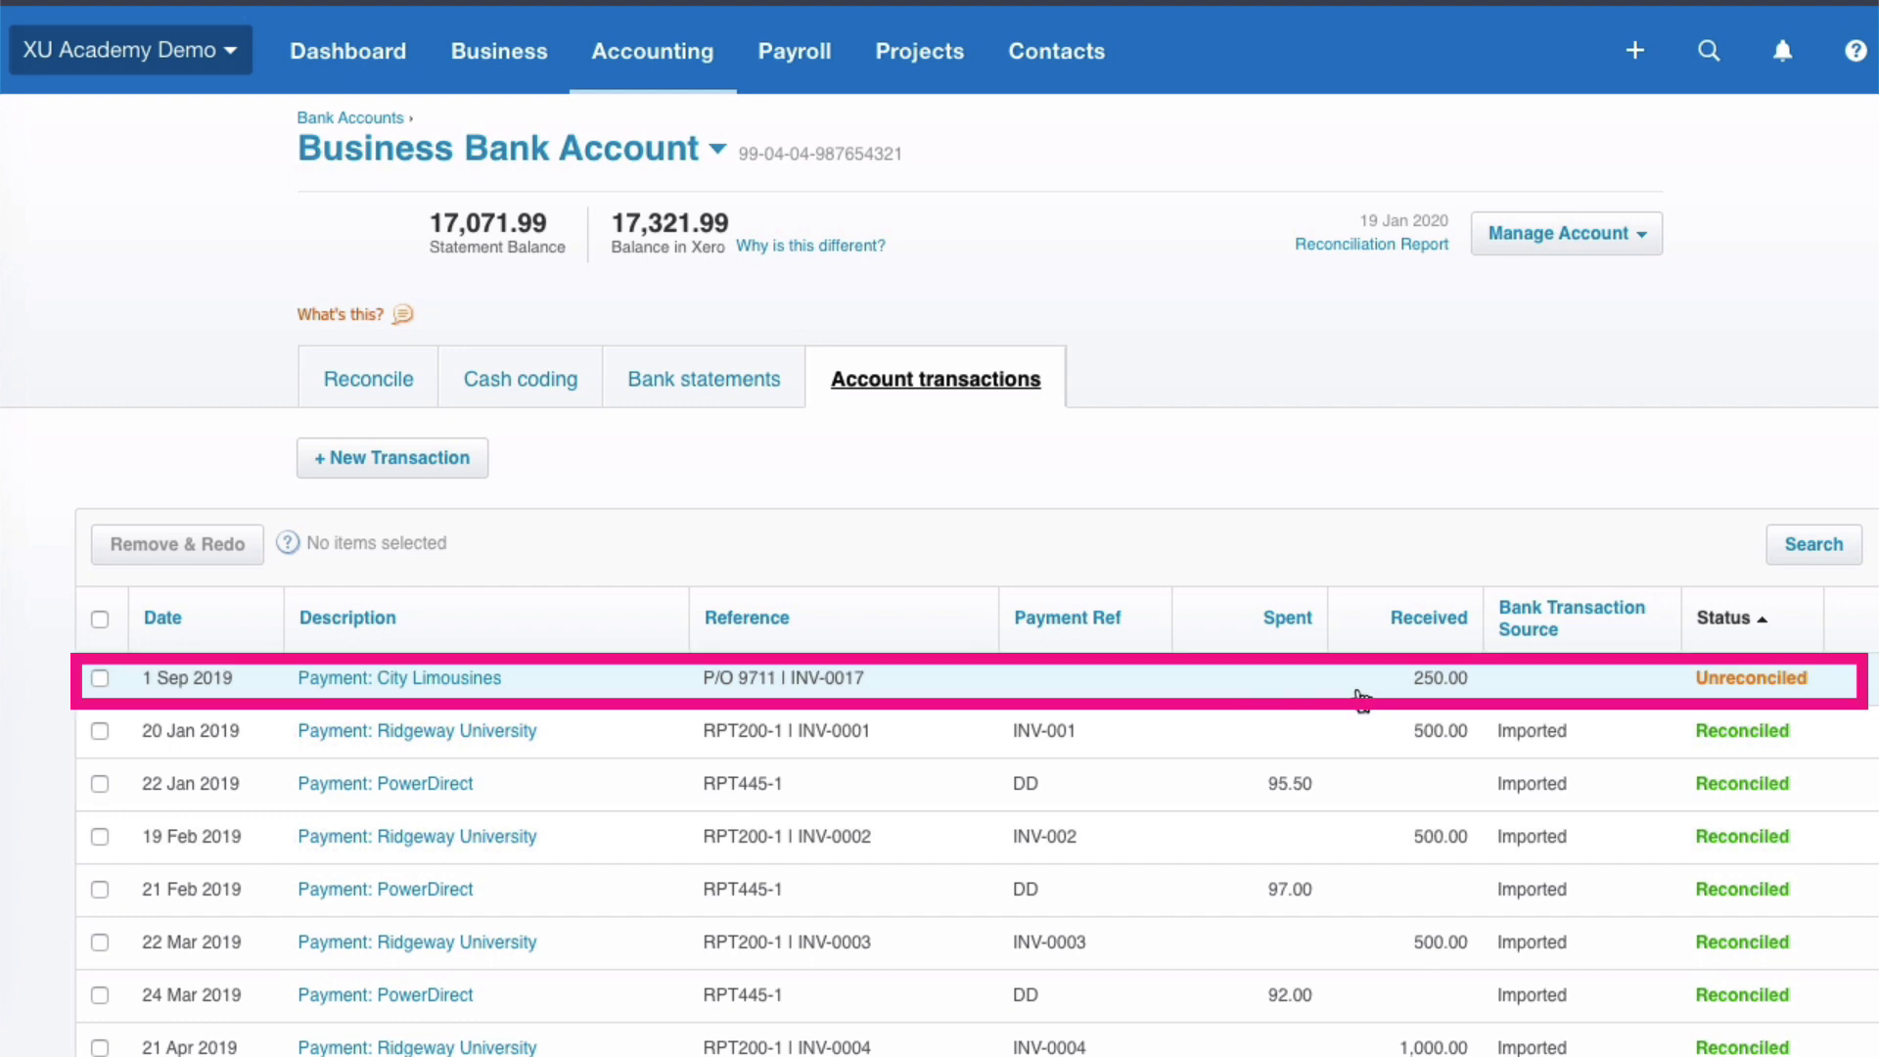
{"action": "left_click", "coordinate": [445, 685]}
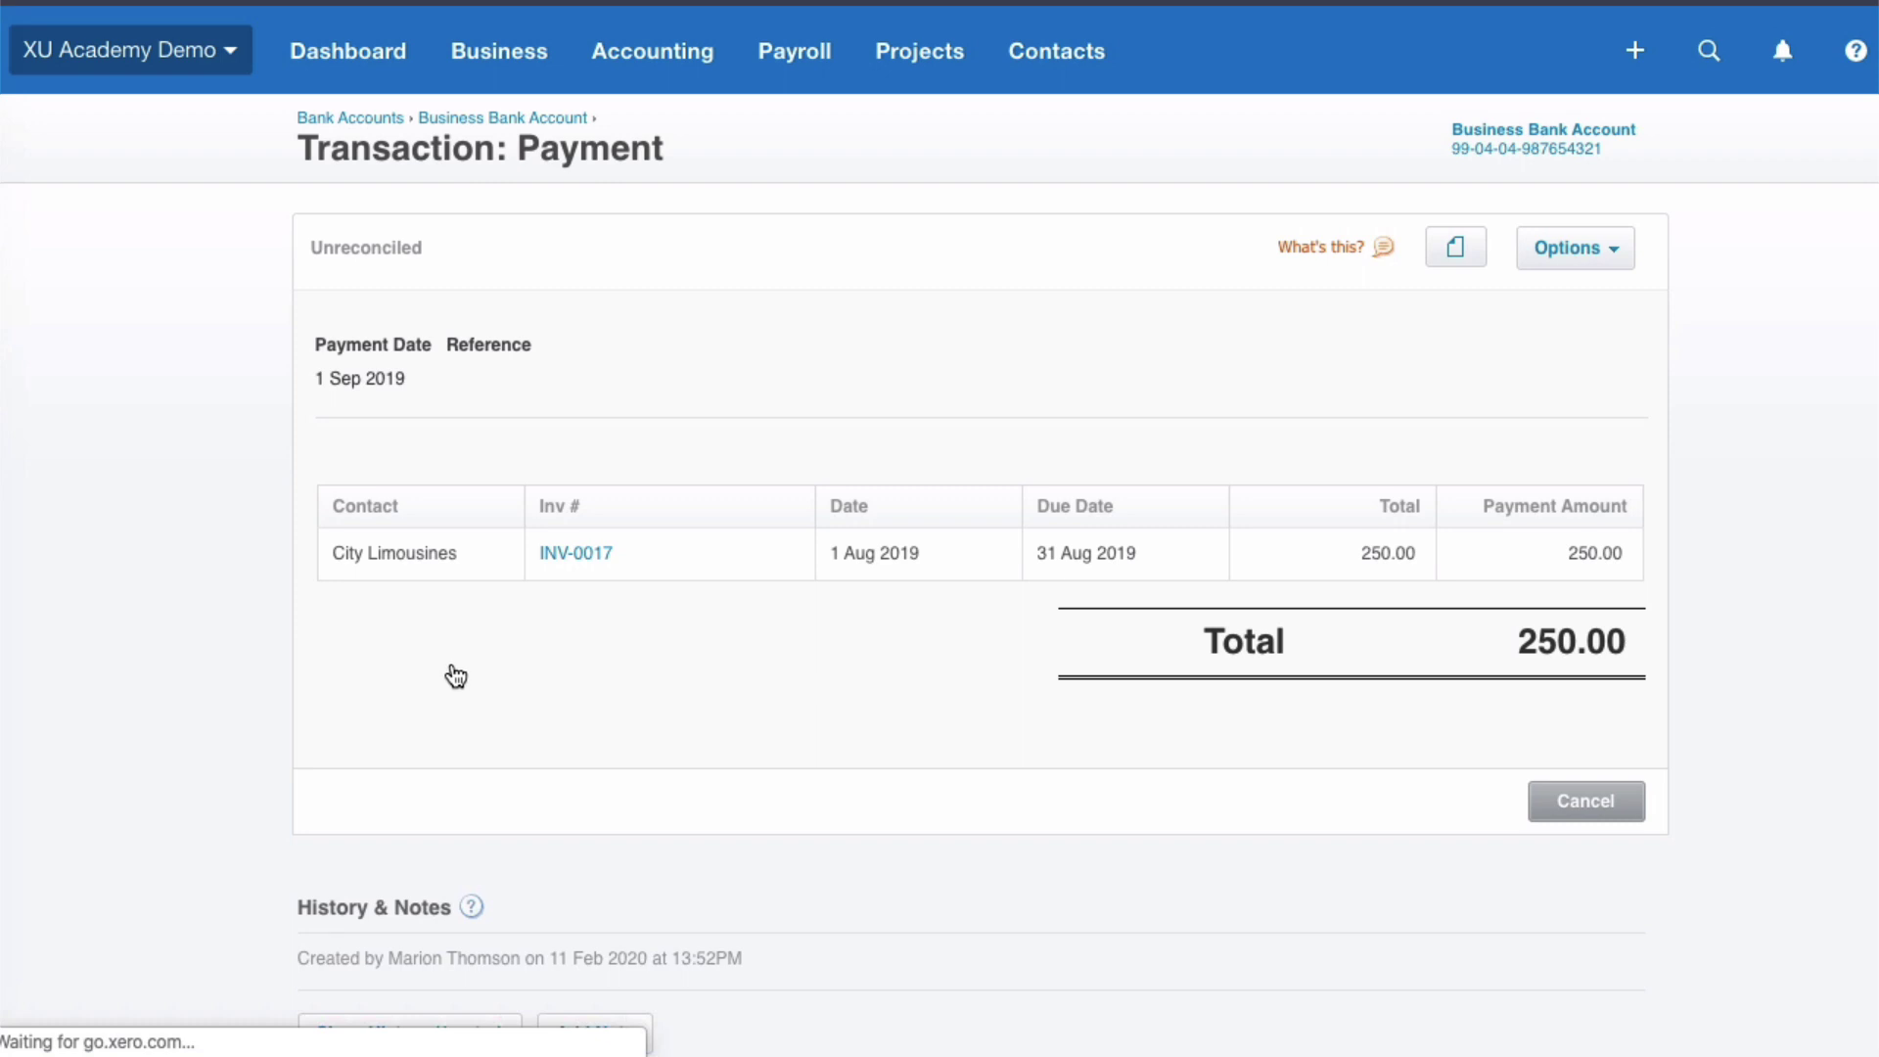
{"action": "left_click", "coordinate": [1610, 256]}
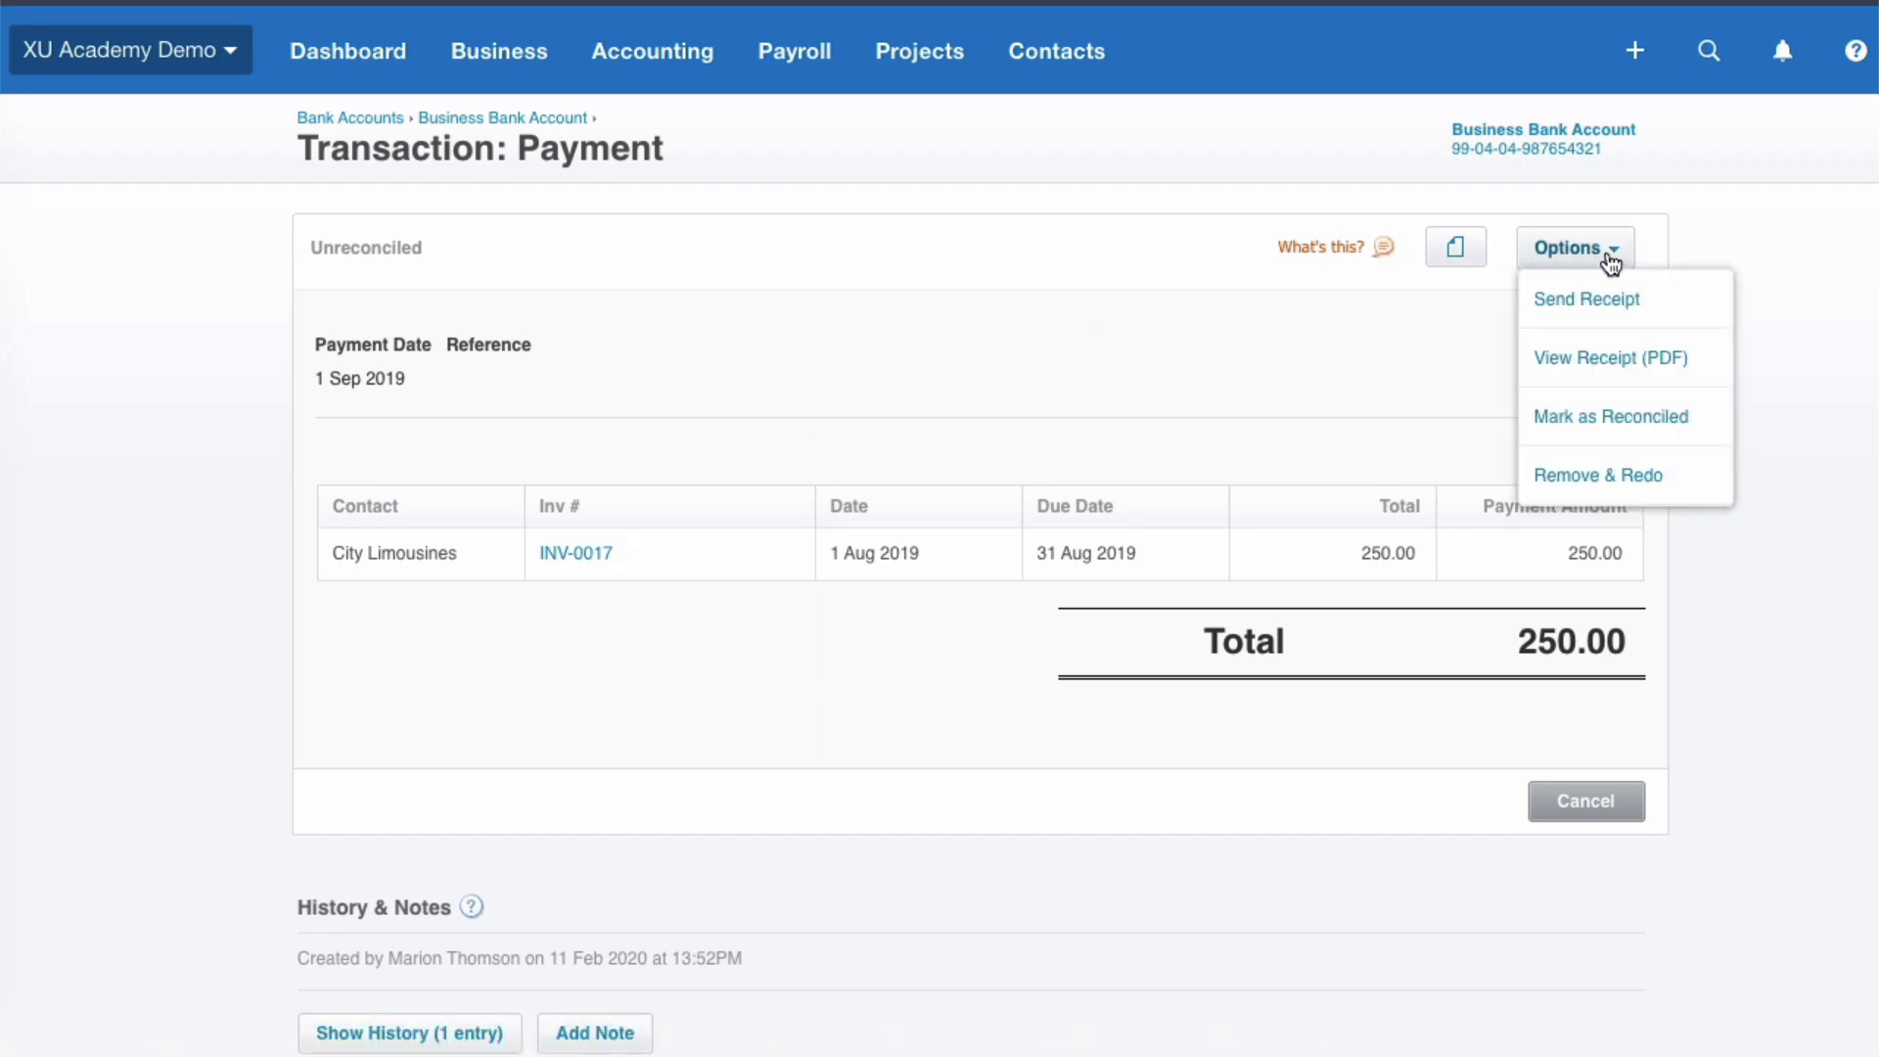
{"action": "left_click", "coordinate": [1605, 420]}
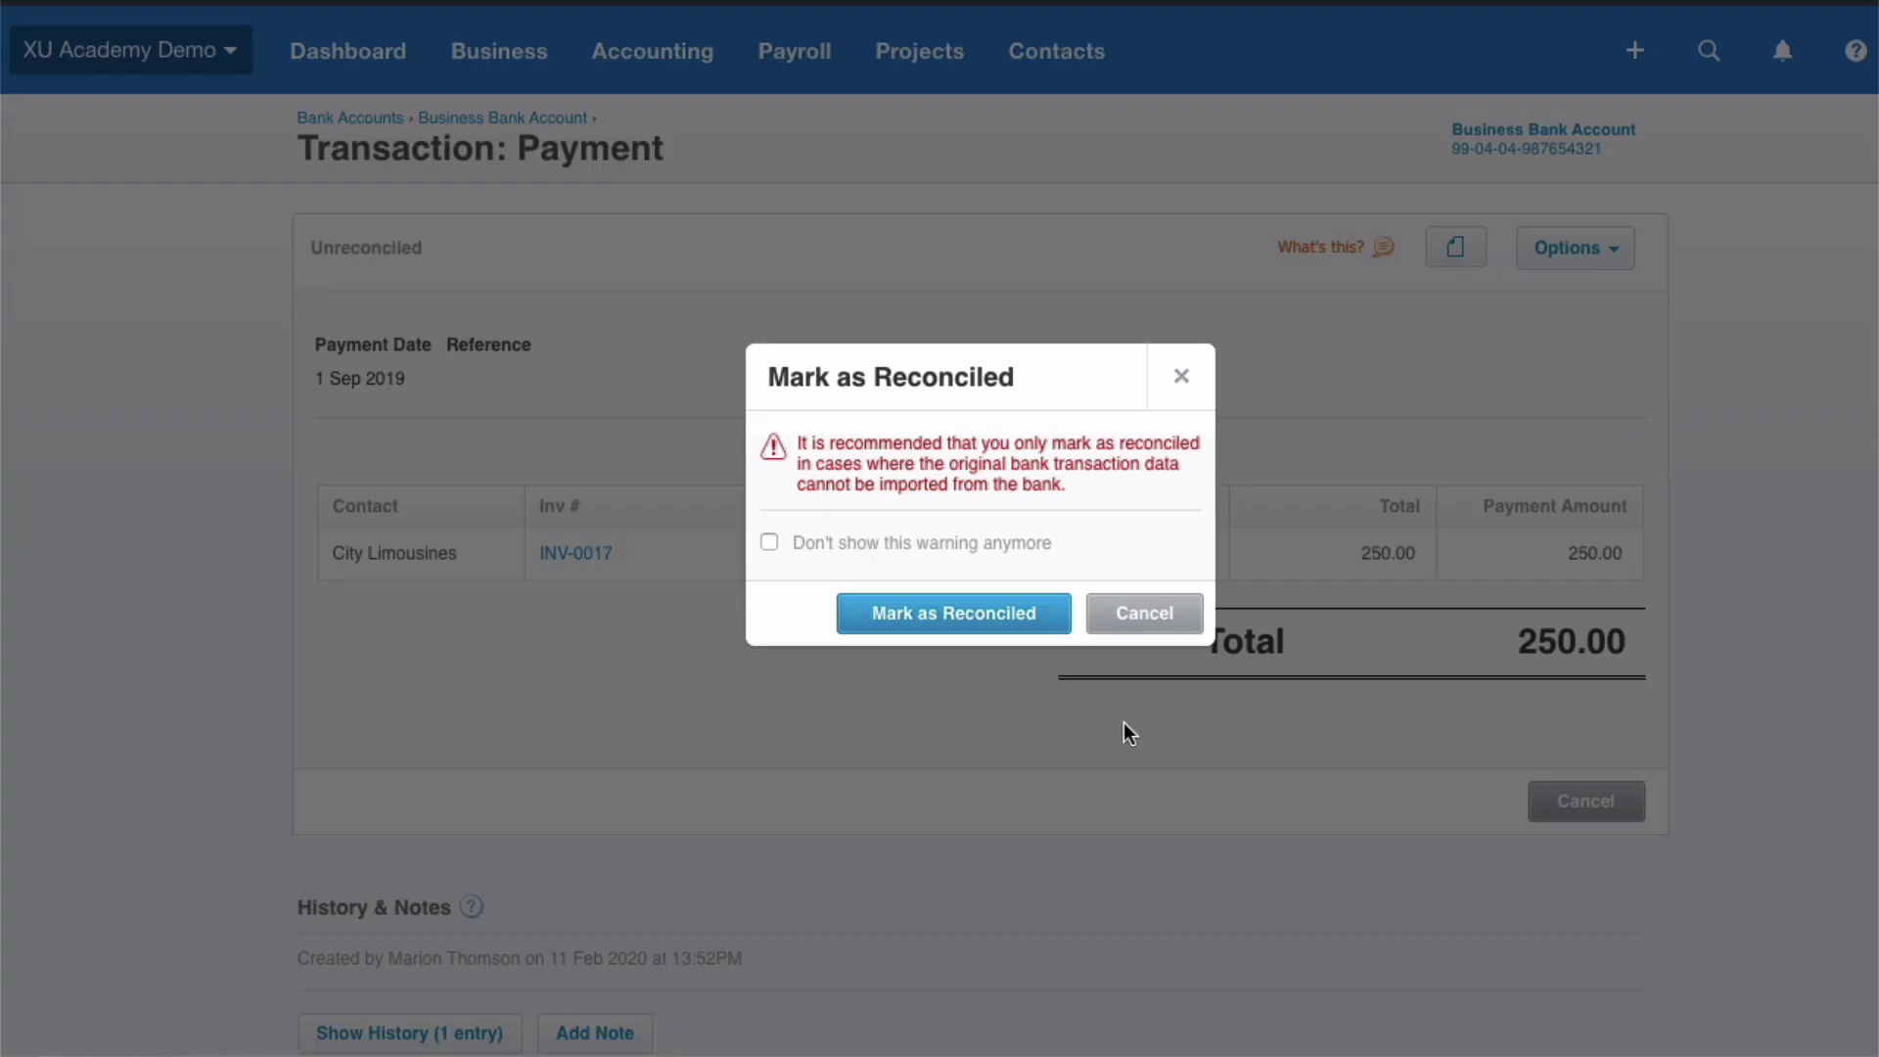
{"action": "left_click", "coordinate": [966, 628]}
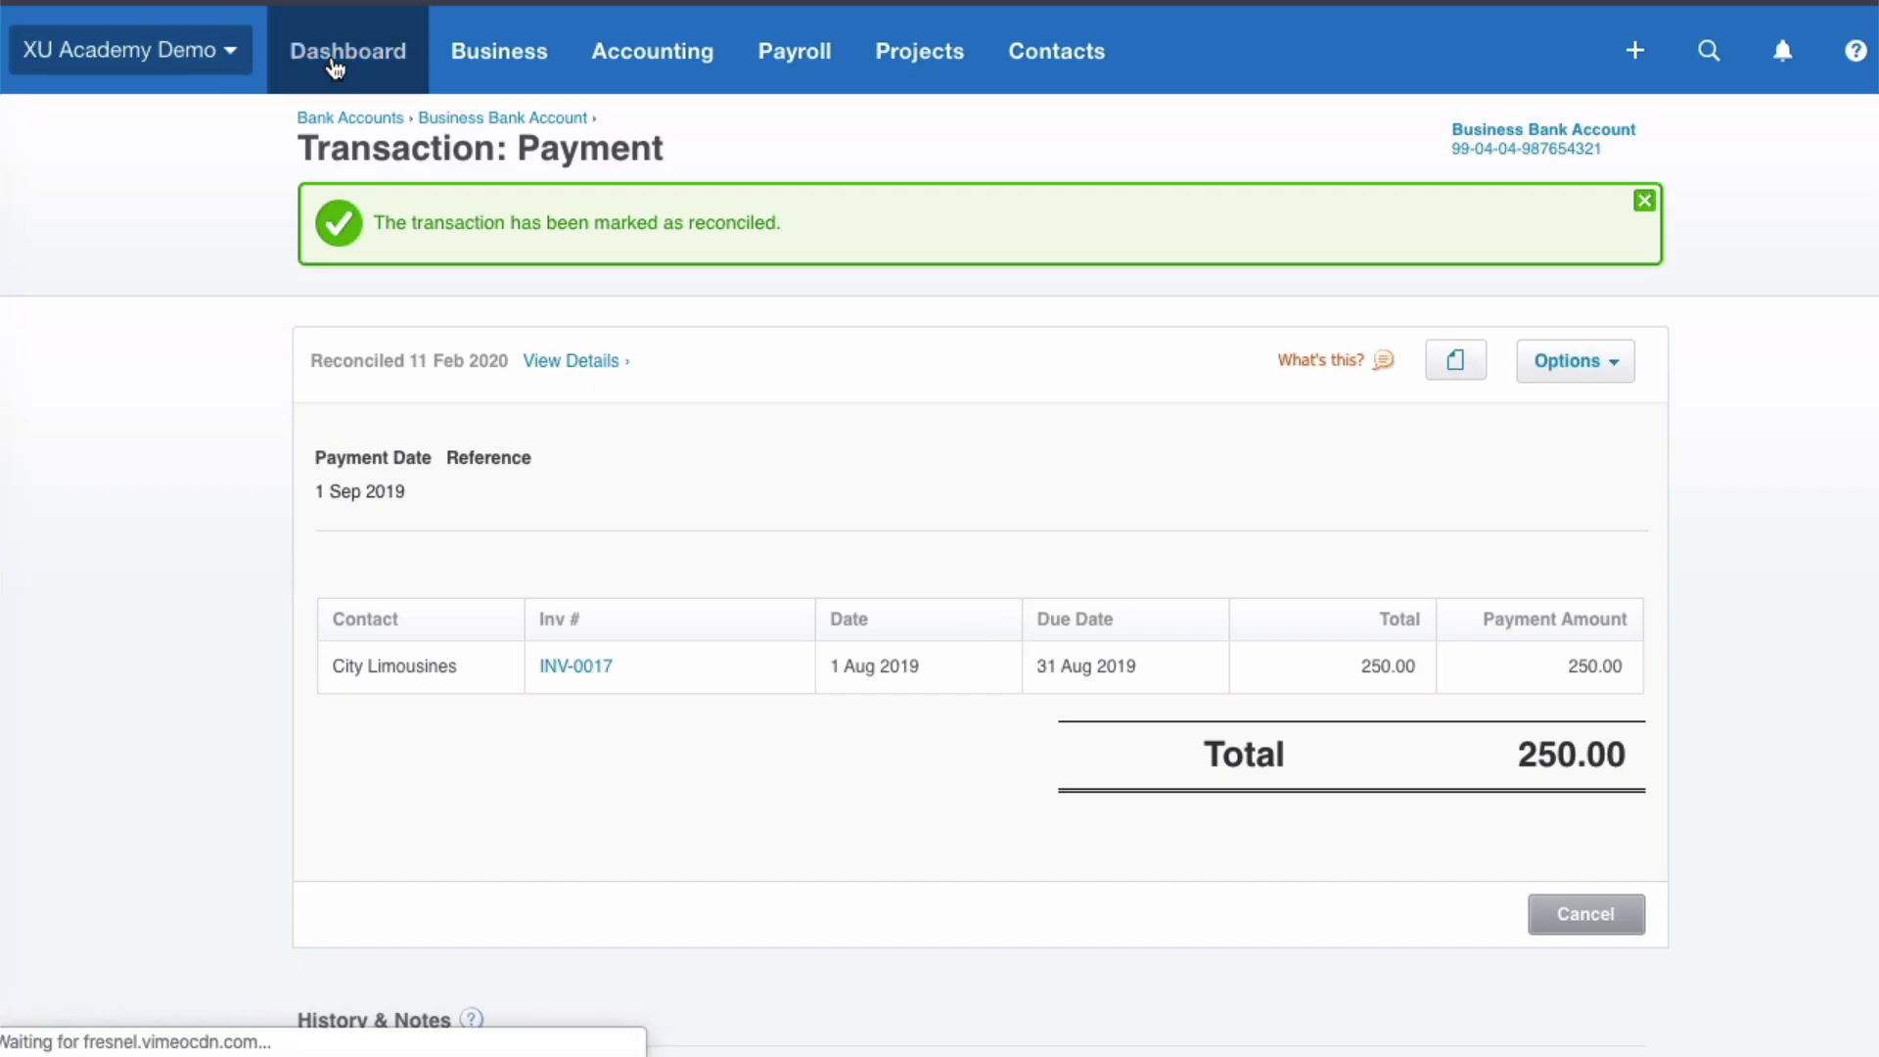
{"action": "left_click", "coordinate": [334, 64]}
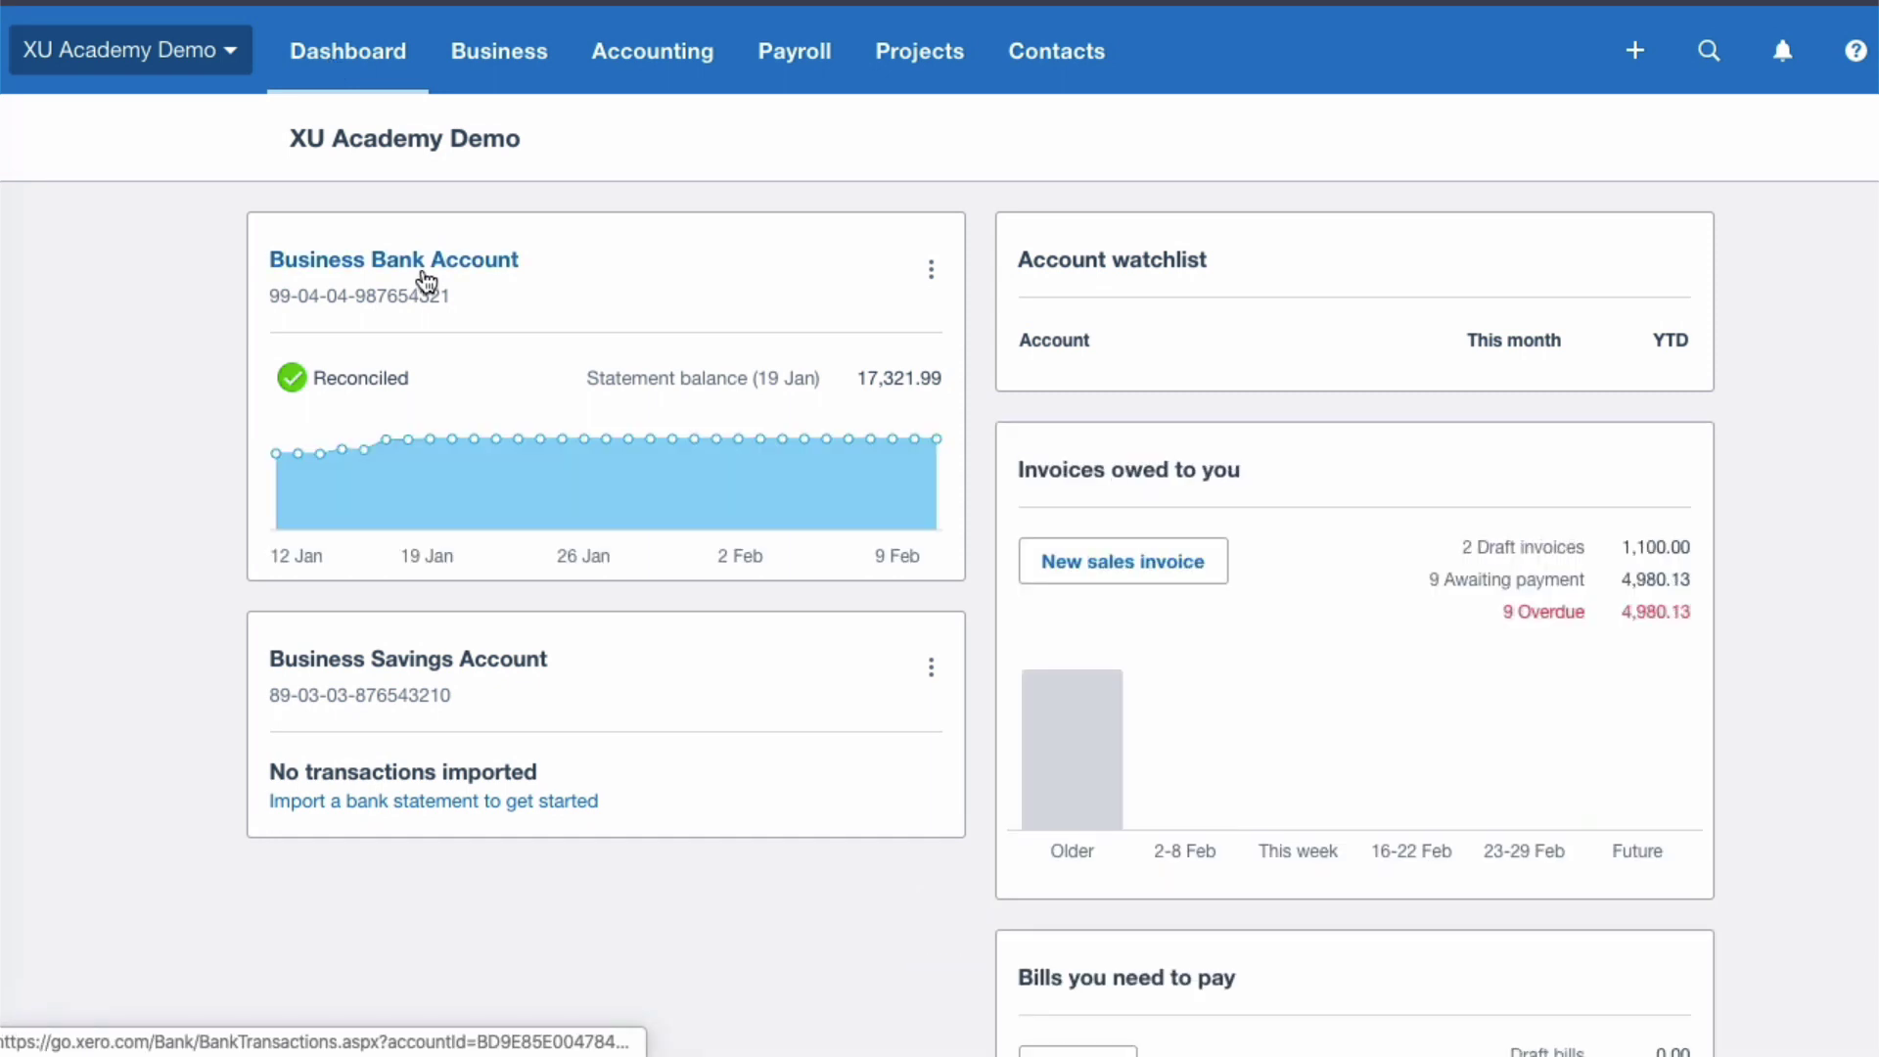
{"action": "left_click", "coordinate": [424, 276]}
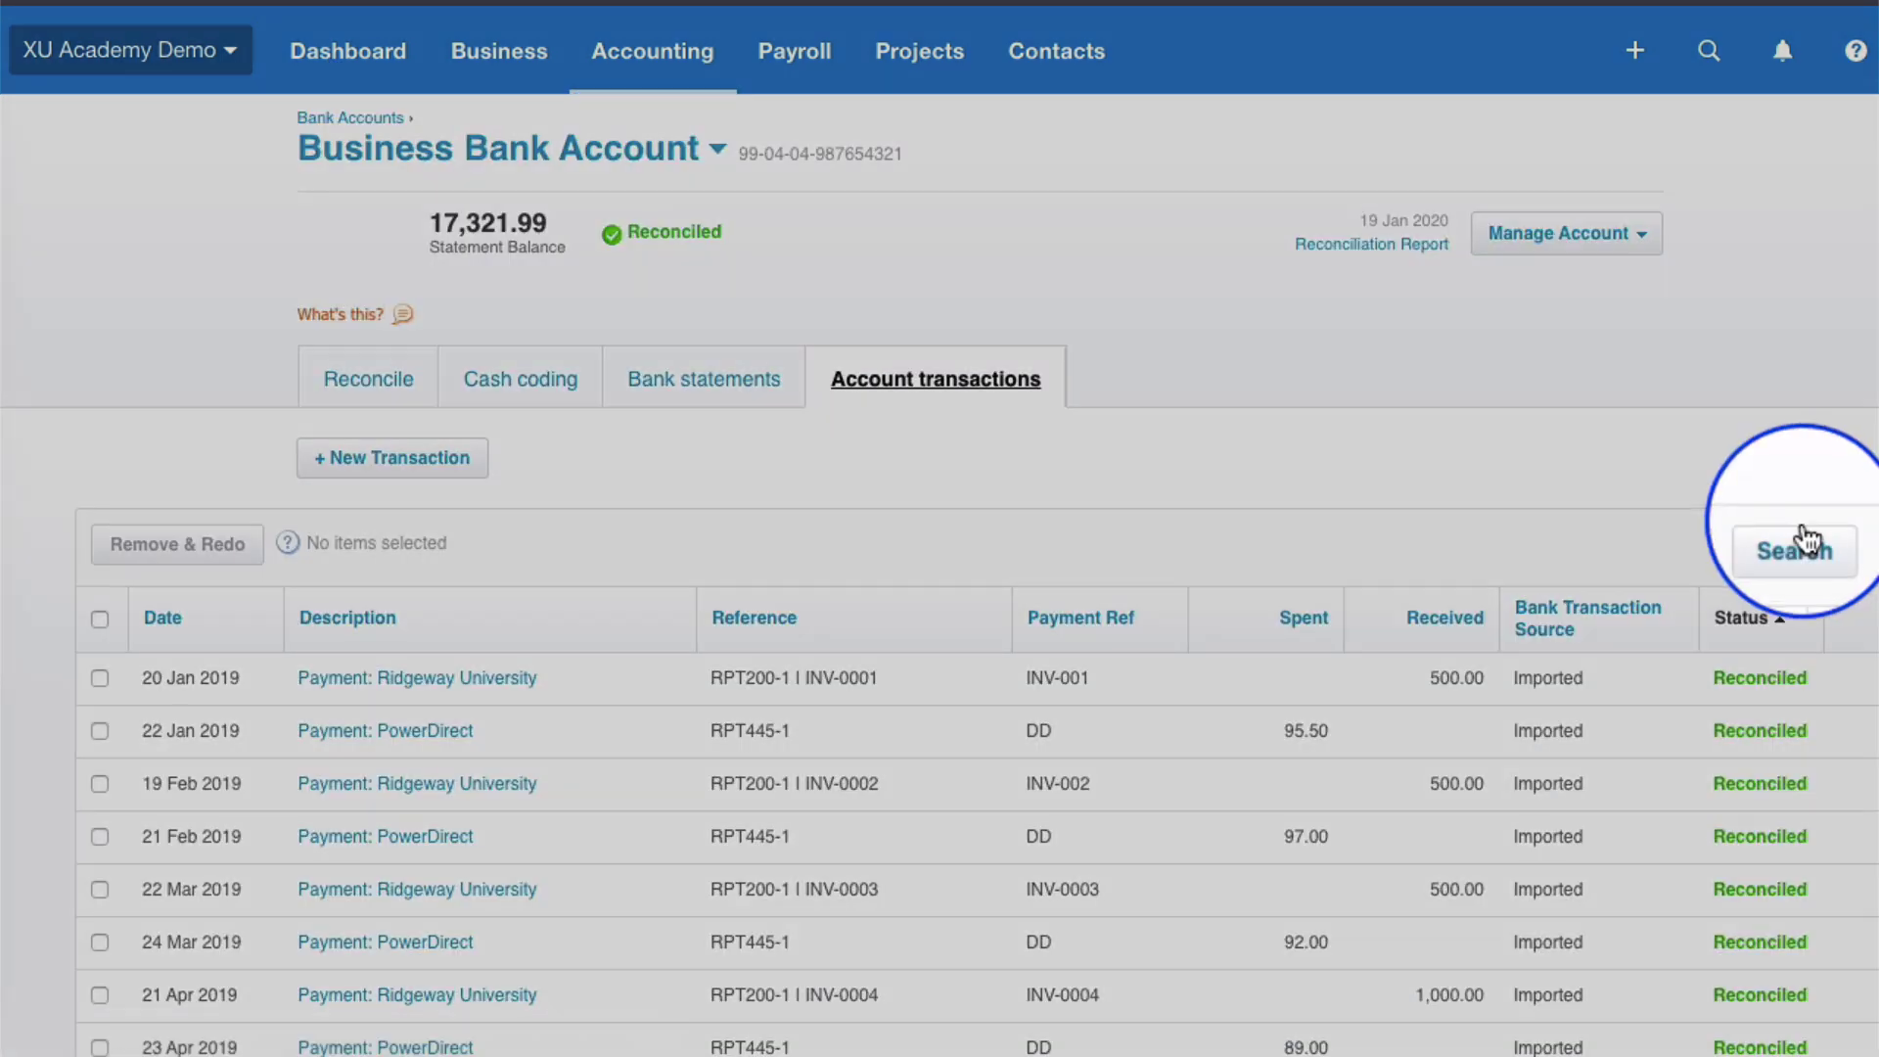
Search transactions for an exact amount of 250 and check the City Limousines row's Status and Source.
{"action": "left_click", "coordinate": [1802, 546]}
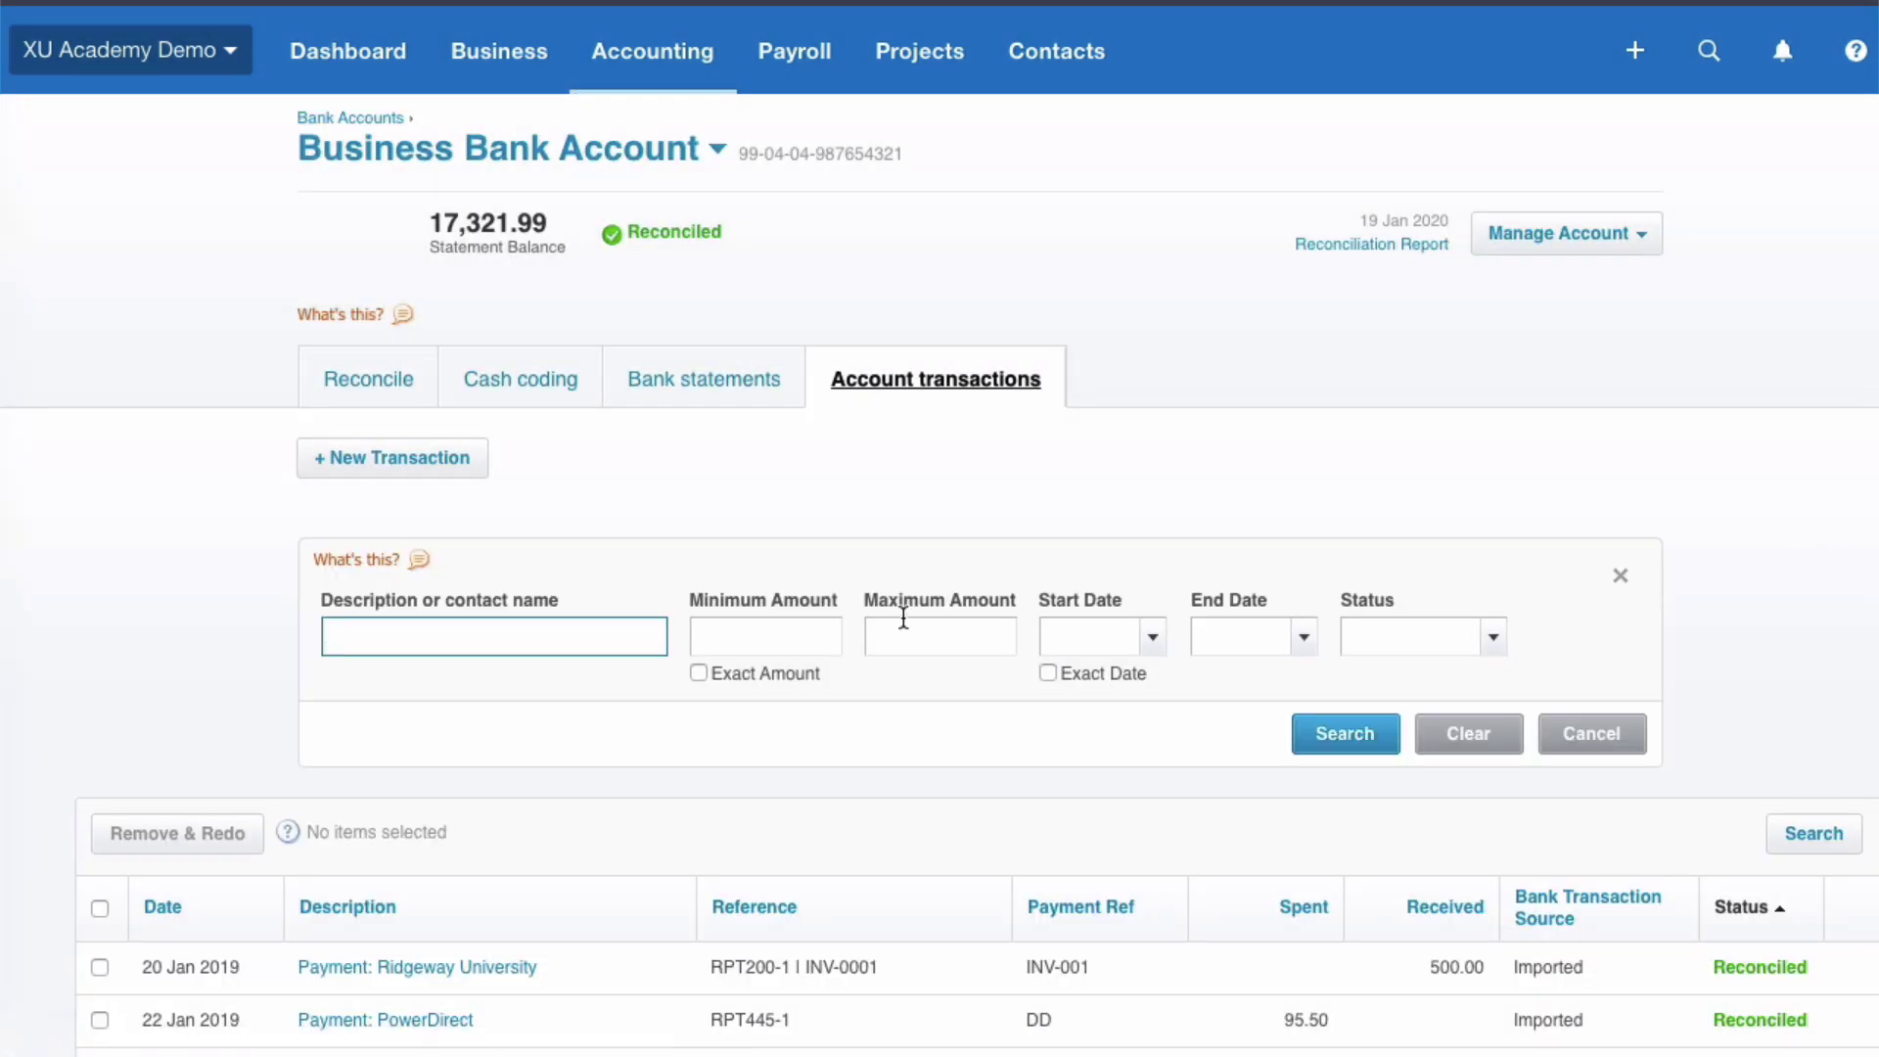
{"action": "left_click", "coordinate": [696, 673]}
{"action": "type", "text": "250"}
{"action": "key", "text": "Return"}
{"action": "scroll", "coordinate": [430, 884], "scroll_direction": "down", "scroll_amount": 2}
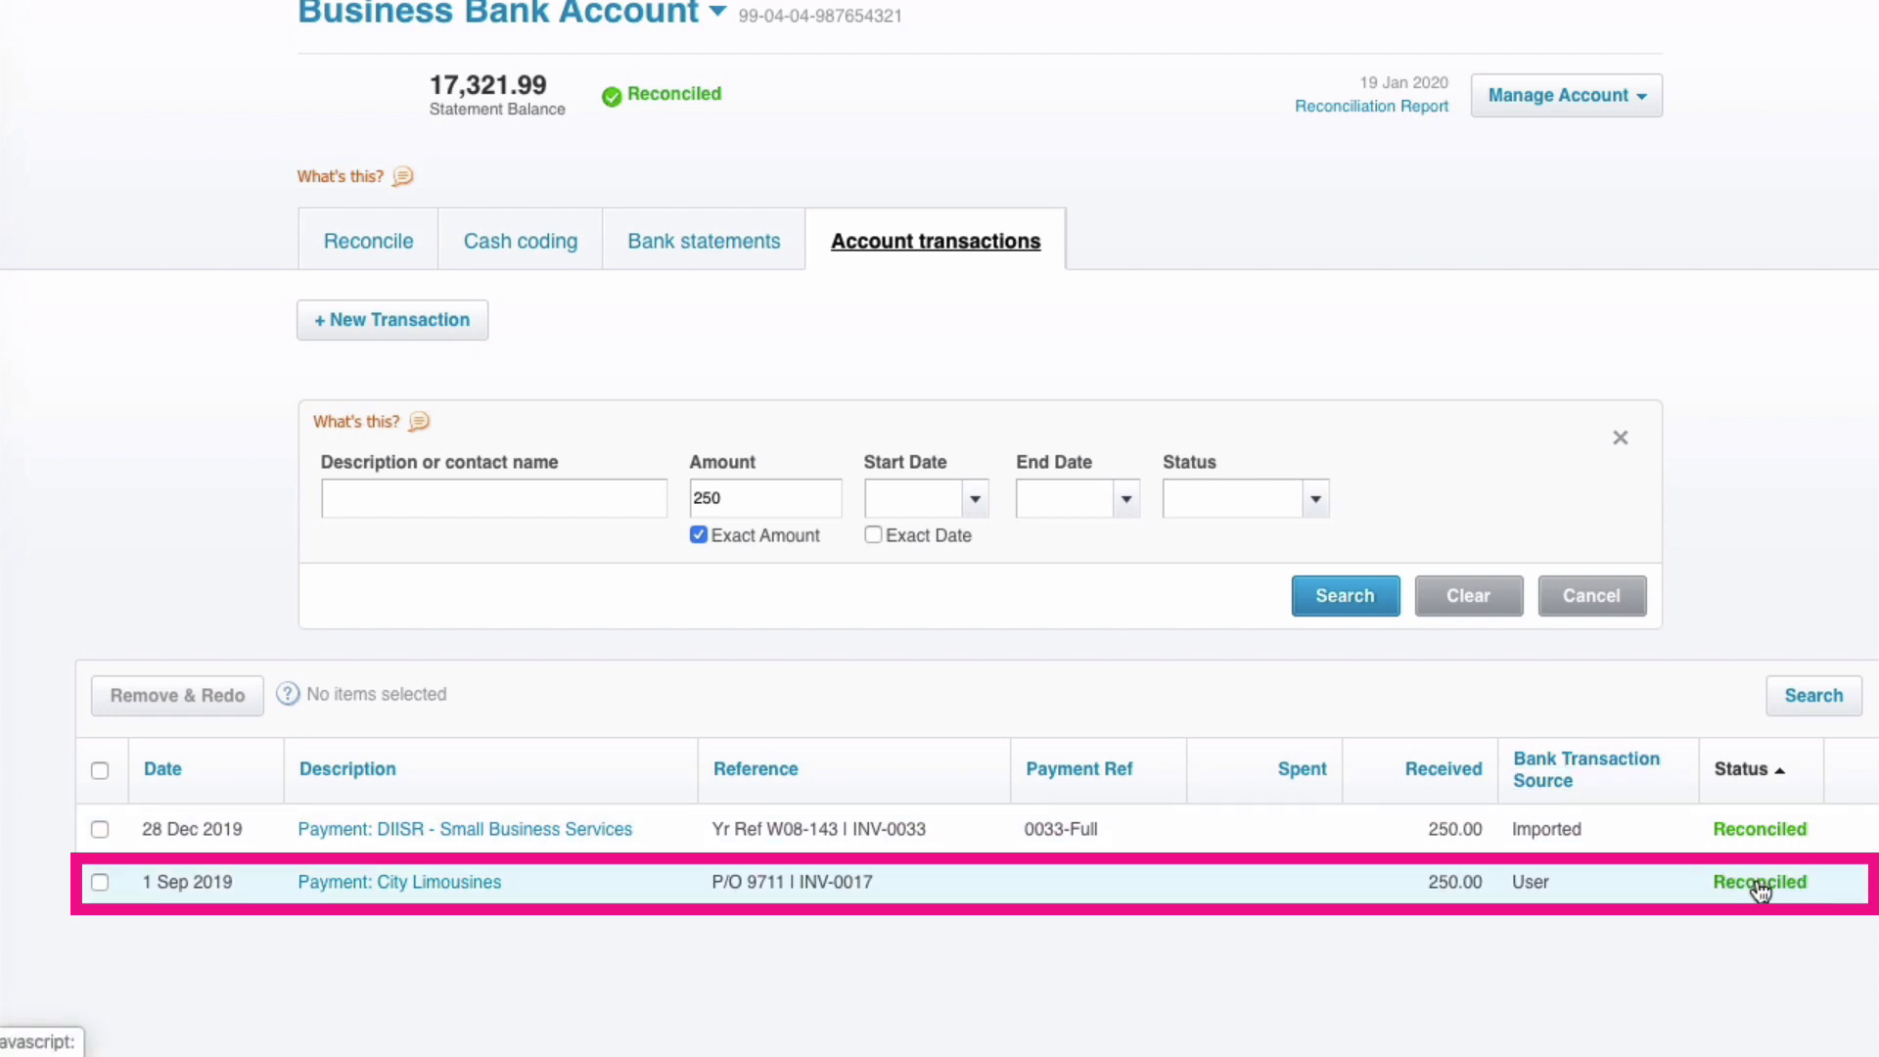
{"action": "mouse_move", "coordinate": [1760, 891]}
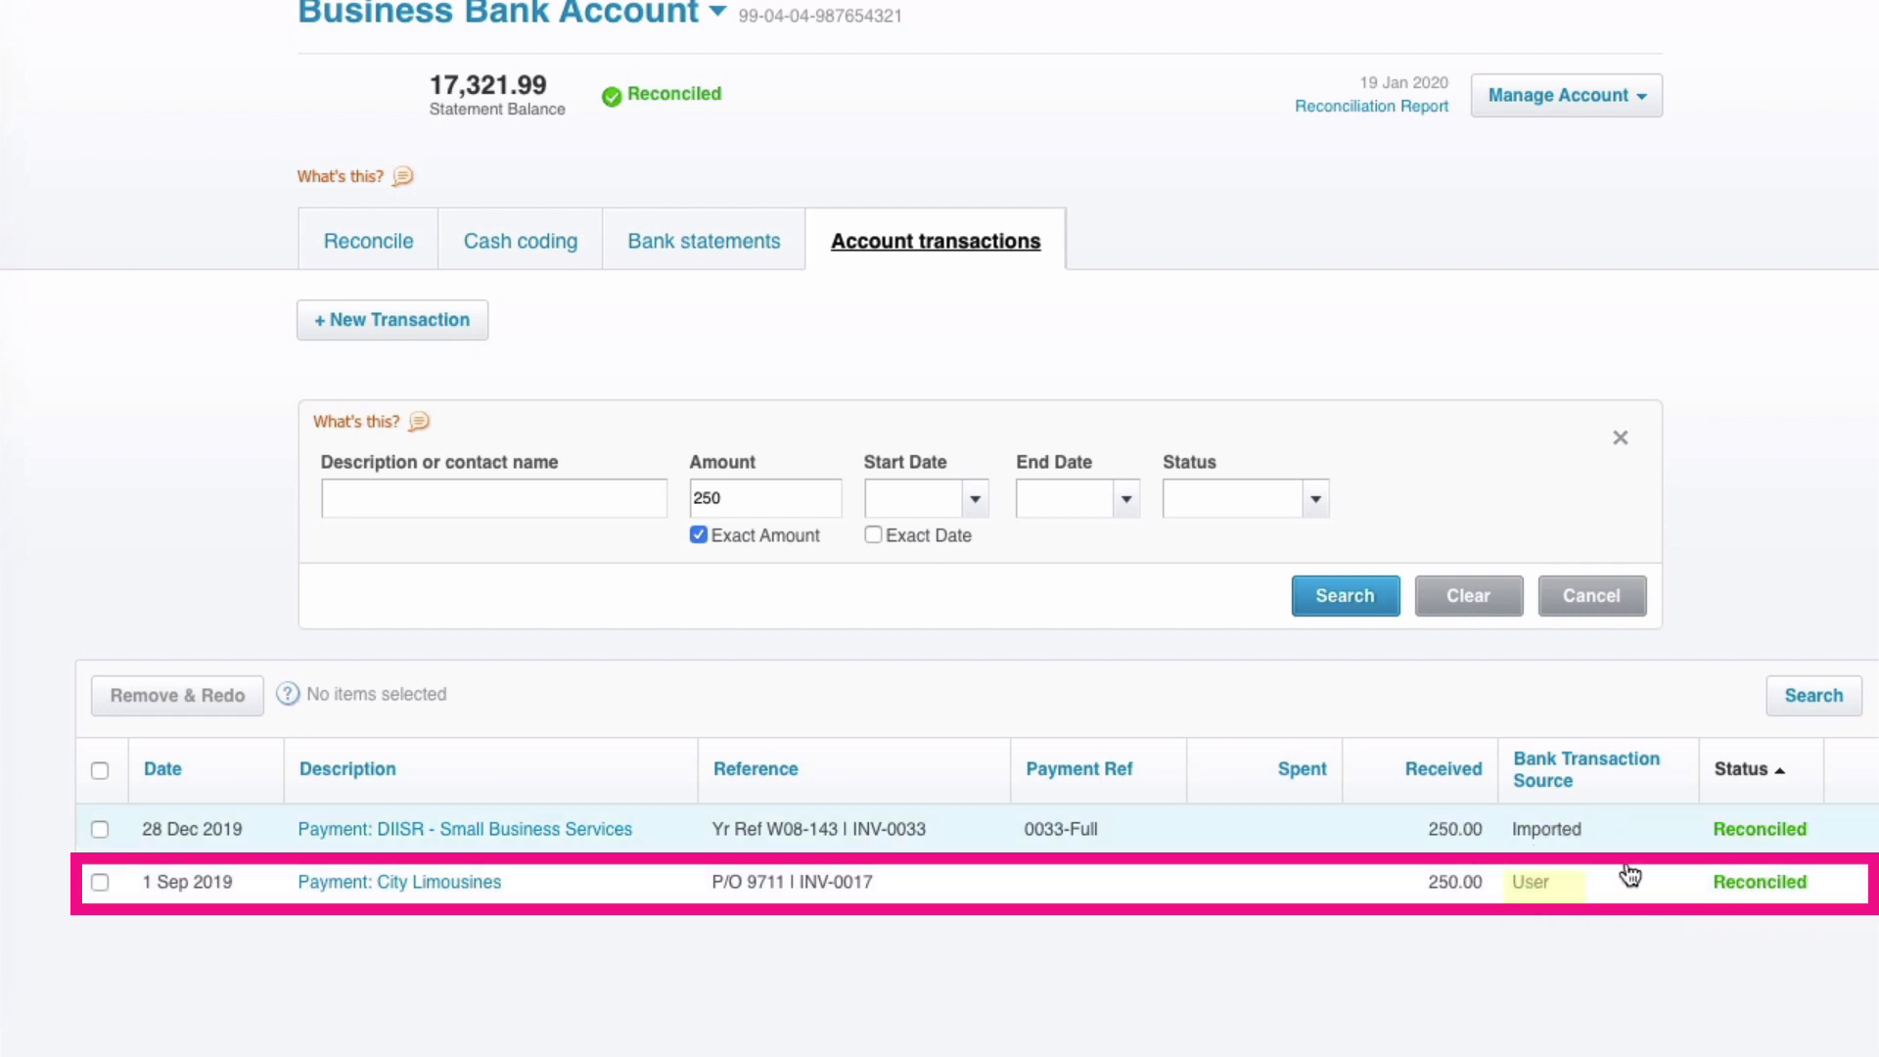
{"action": "scroll", "coordinate": [1627, 906], "scroll_direction": "up", "scroll_amount": 2}
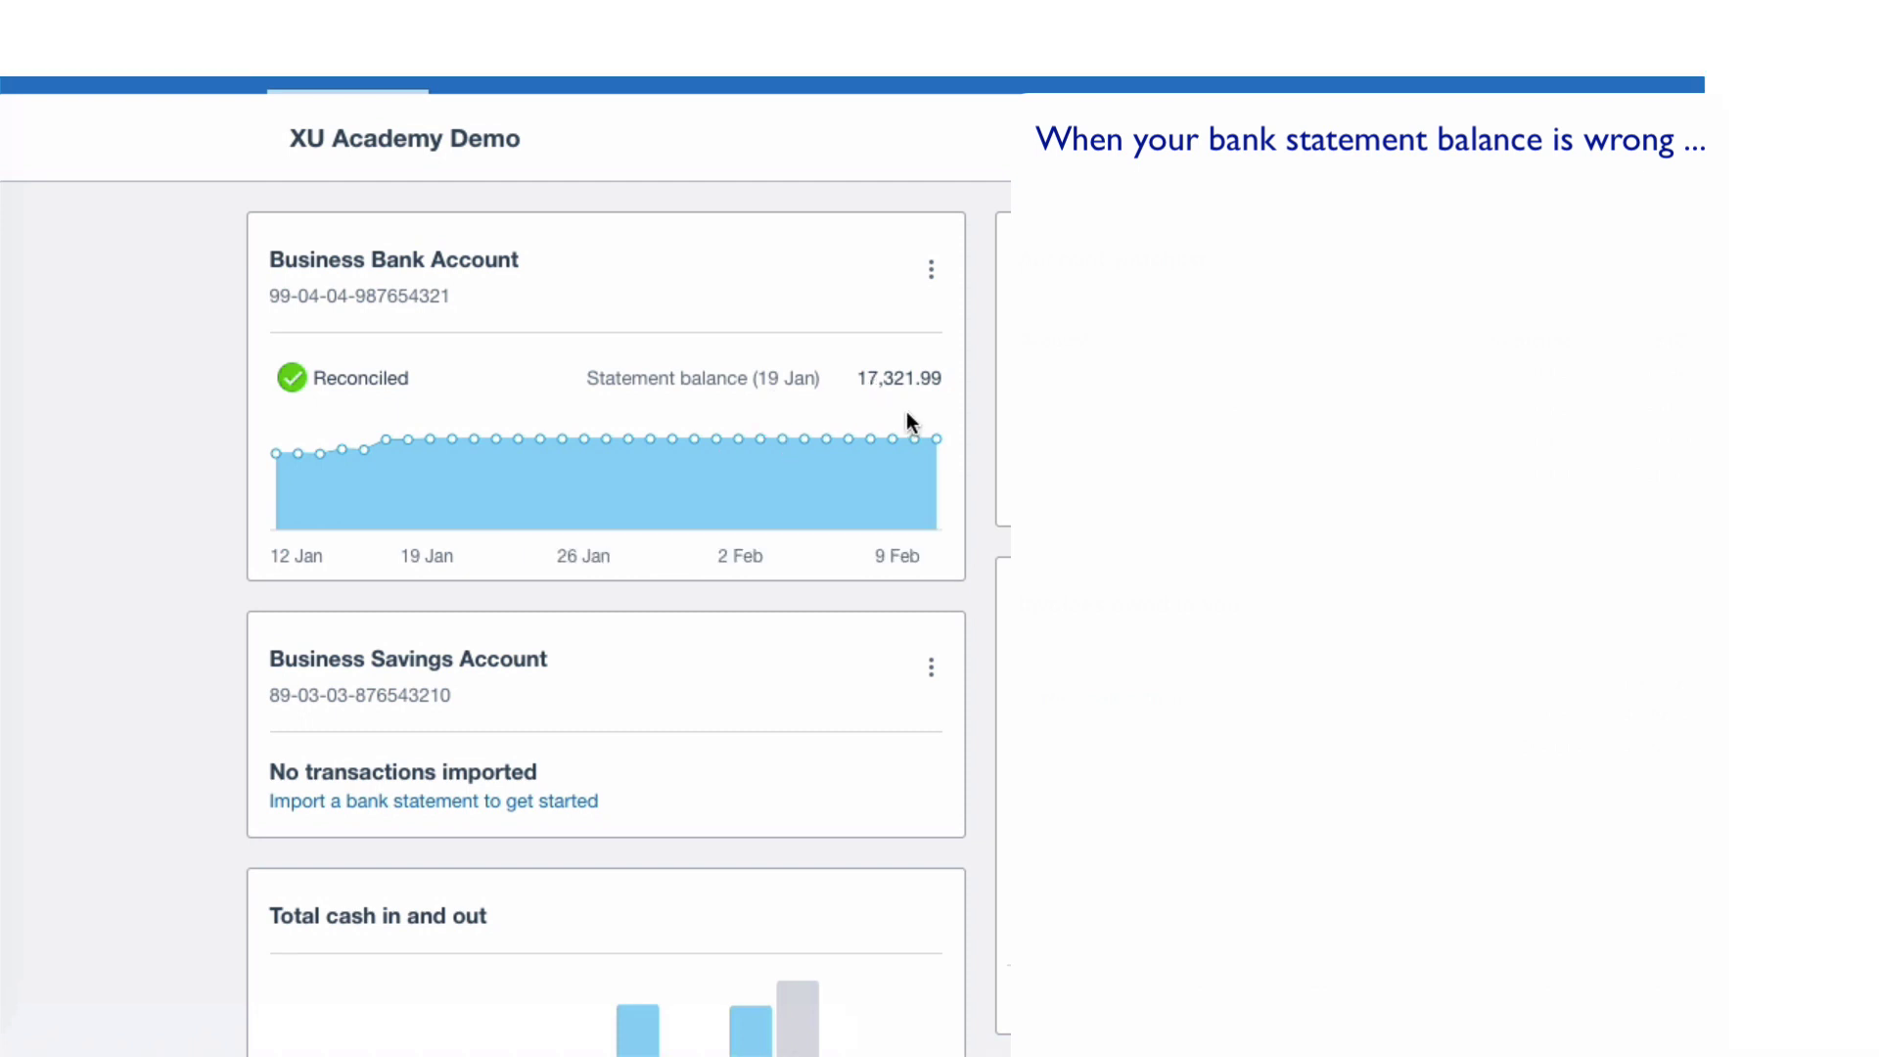
Go to the Business Bank Account's Bank statements tab and its Showing options.
{"action": "scroll", "coordinate": [906, 423], "scroll_direction": "down", "scroll_amount": 1}
{"action": "left_click", "coordinate": [456, 267]}
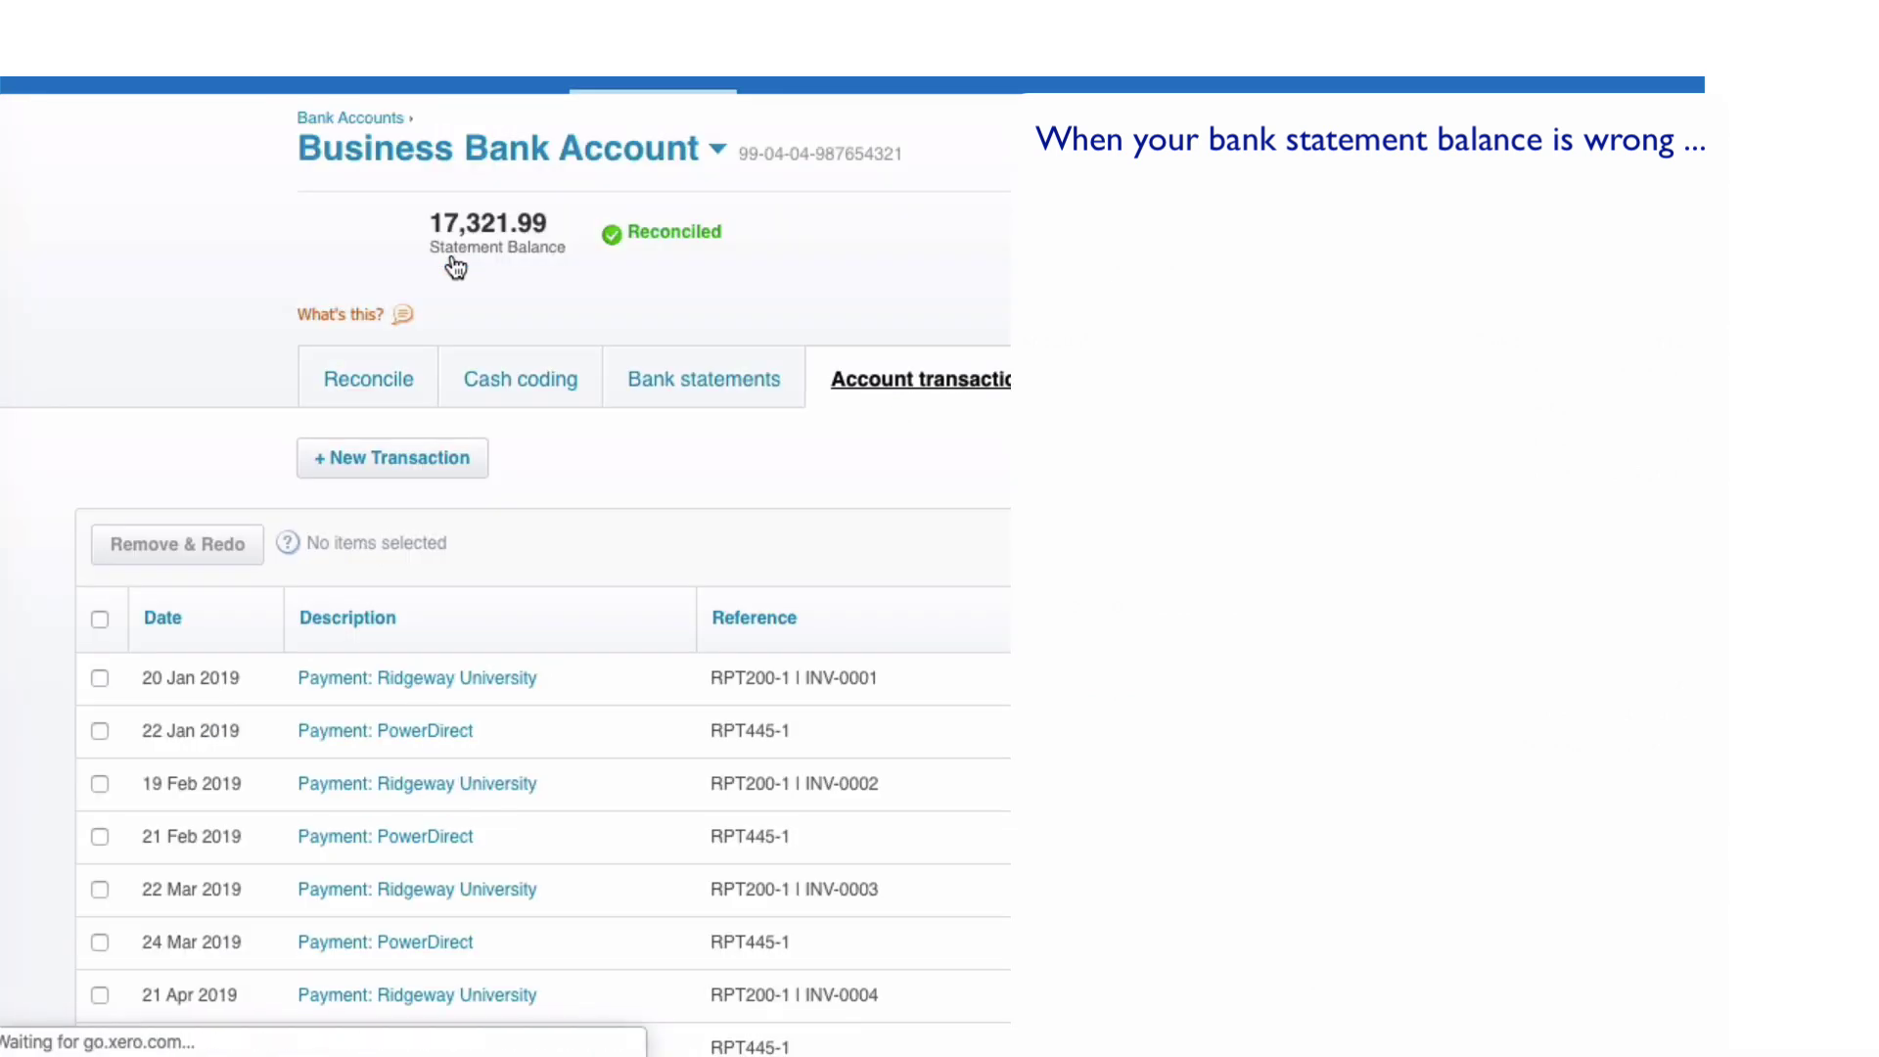
{"action": "left_click", "coordinate": [683, 392]}
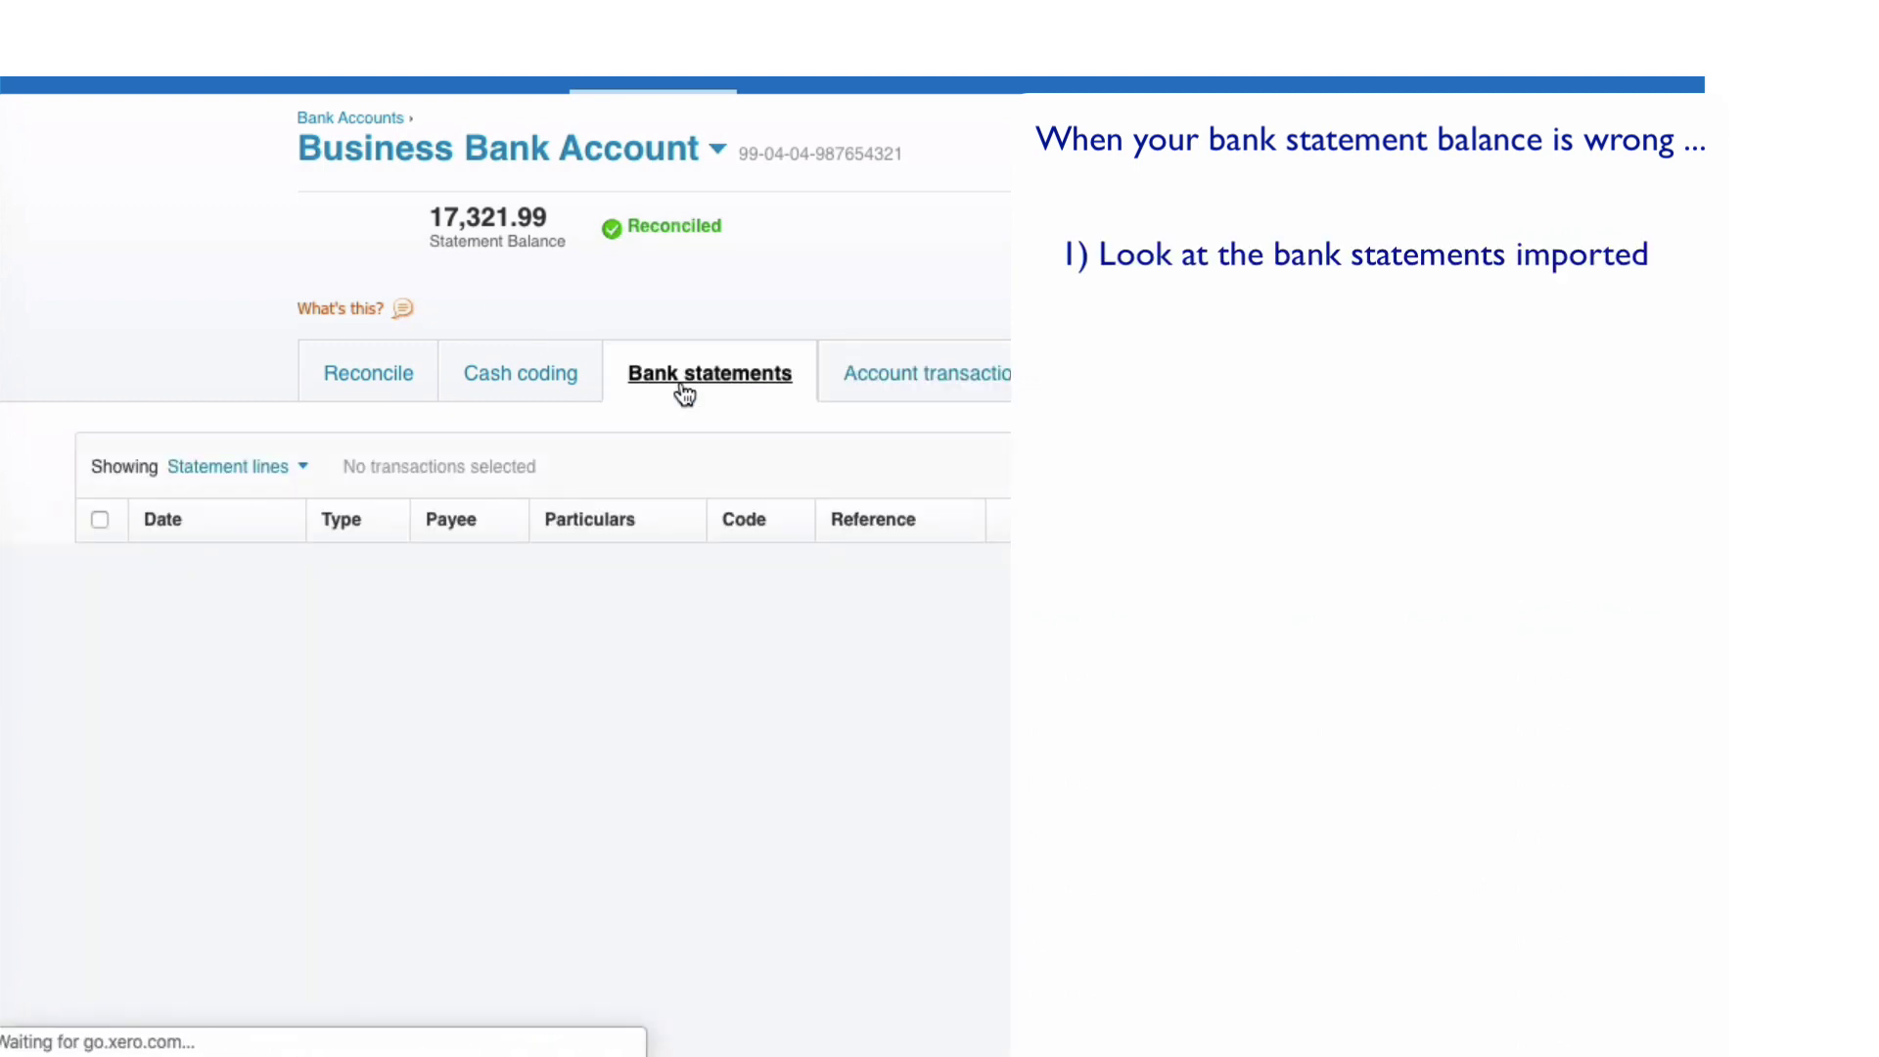
{"action": "left_click", "coordinate": [302, 470]}
Switch the list to Statements and review each import's start and end dates.
{"action": "left_click", "coordinate": [256, 516]}
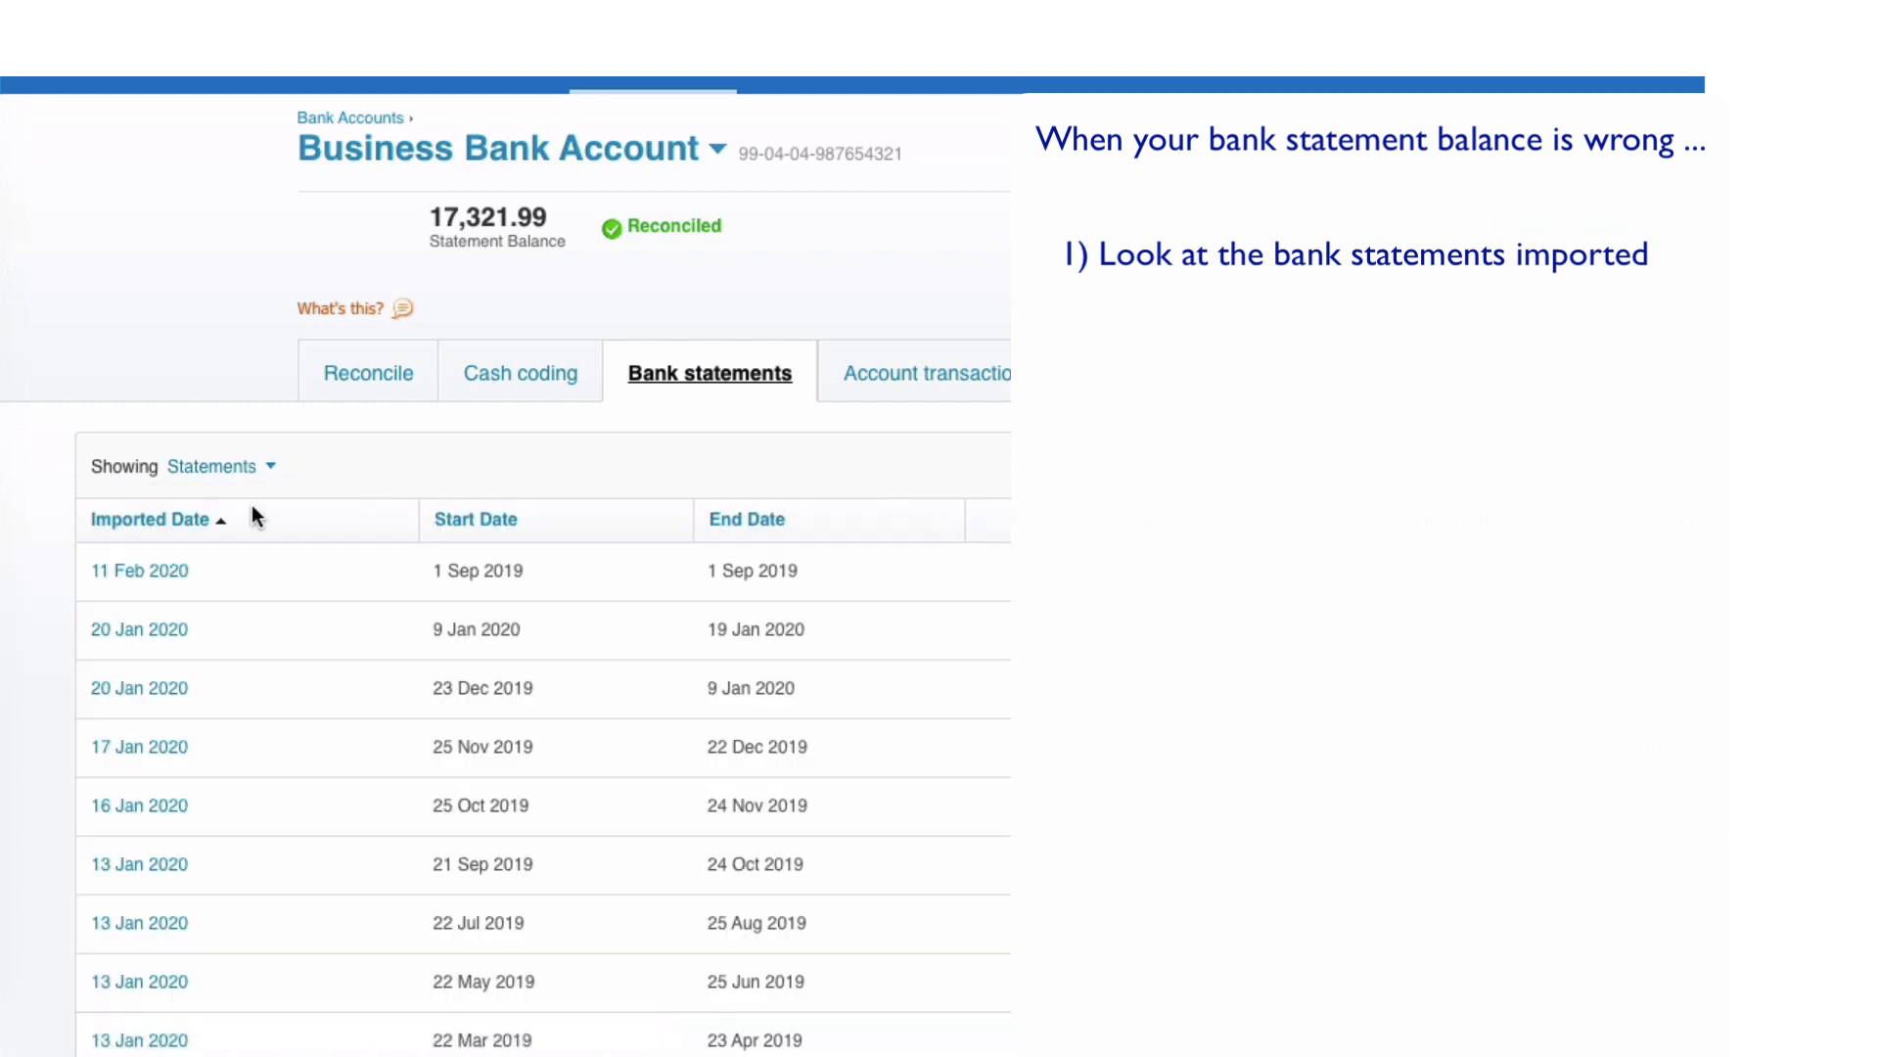
{"action": "scroll", "coordinate": [304, 738], "scroll_direction": "down", "scroll_amount": 1}
{"action": "scroll", "coordinate": [311, 743], "scroll_direction": "down", "scroll_amount": 2}
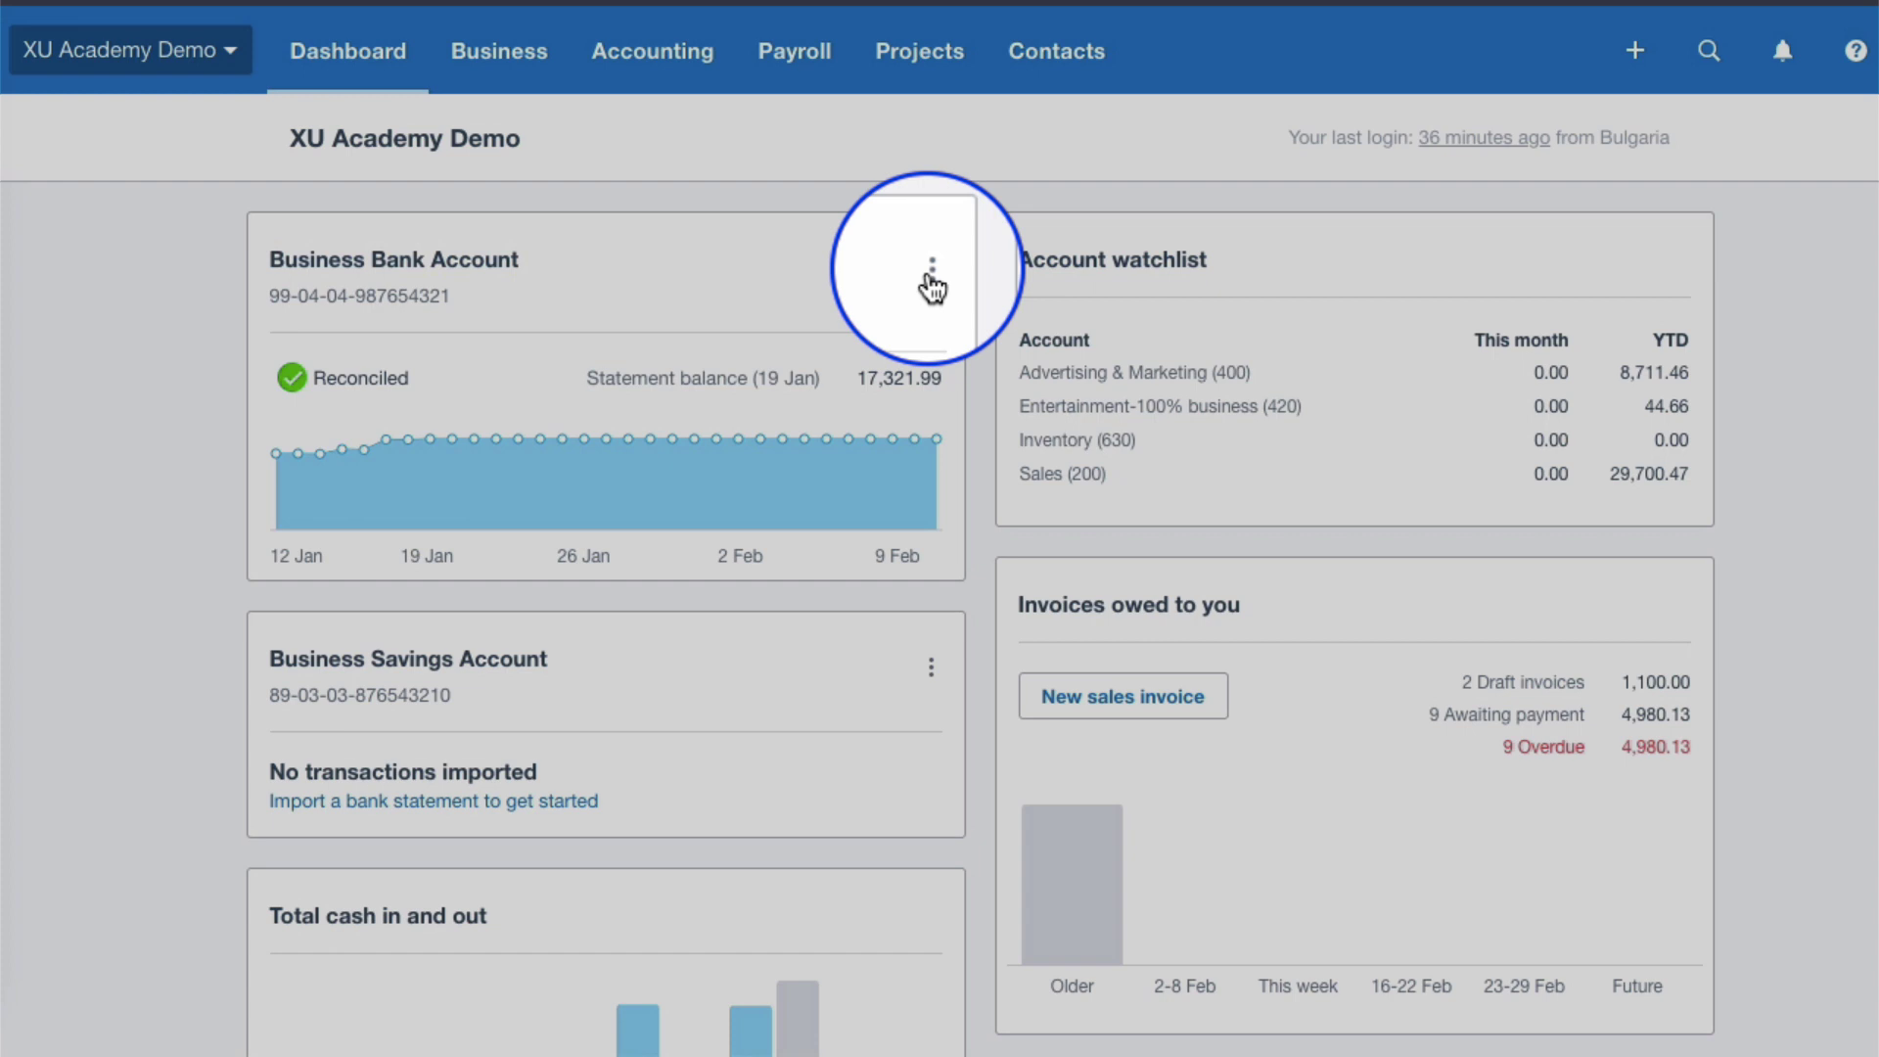
Run the Business Bank Account reconciliation report as at 31 Jul 2019.
{"action": "left_click", "coordinate": [931, 284]}
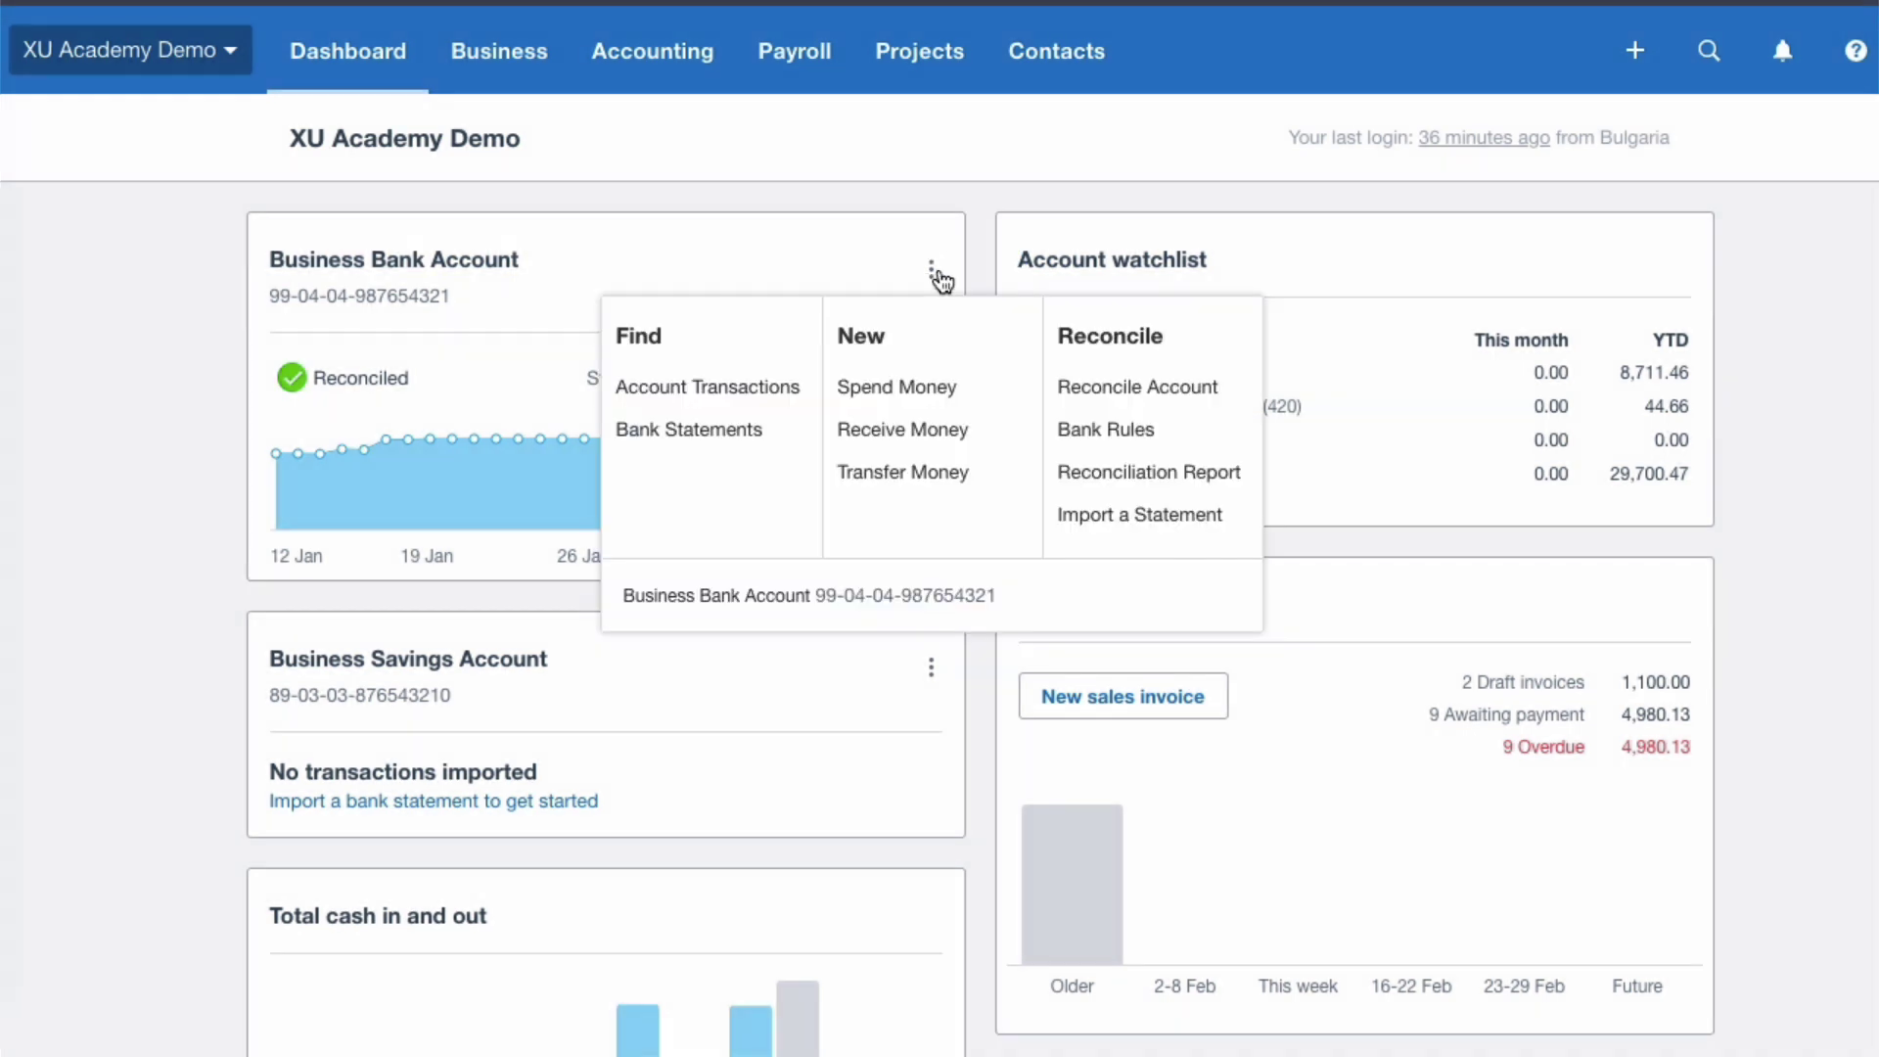
{"action": "left_click", "coordinate": [1158, 473]}
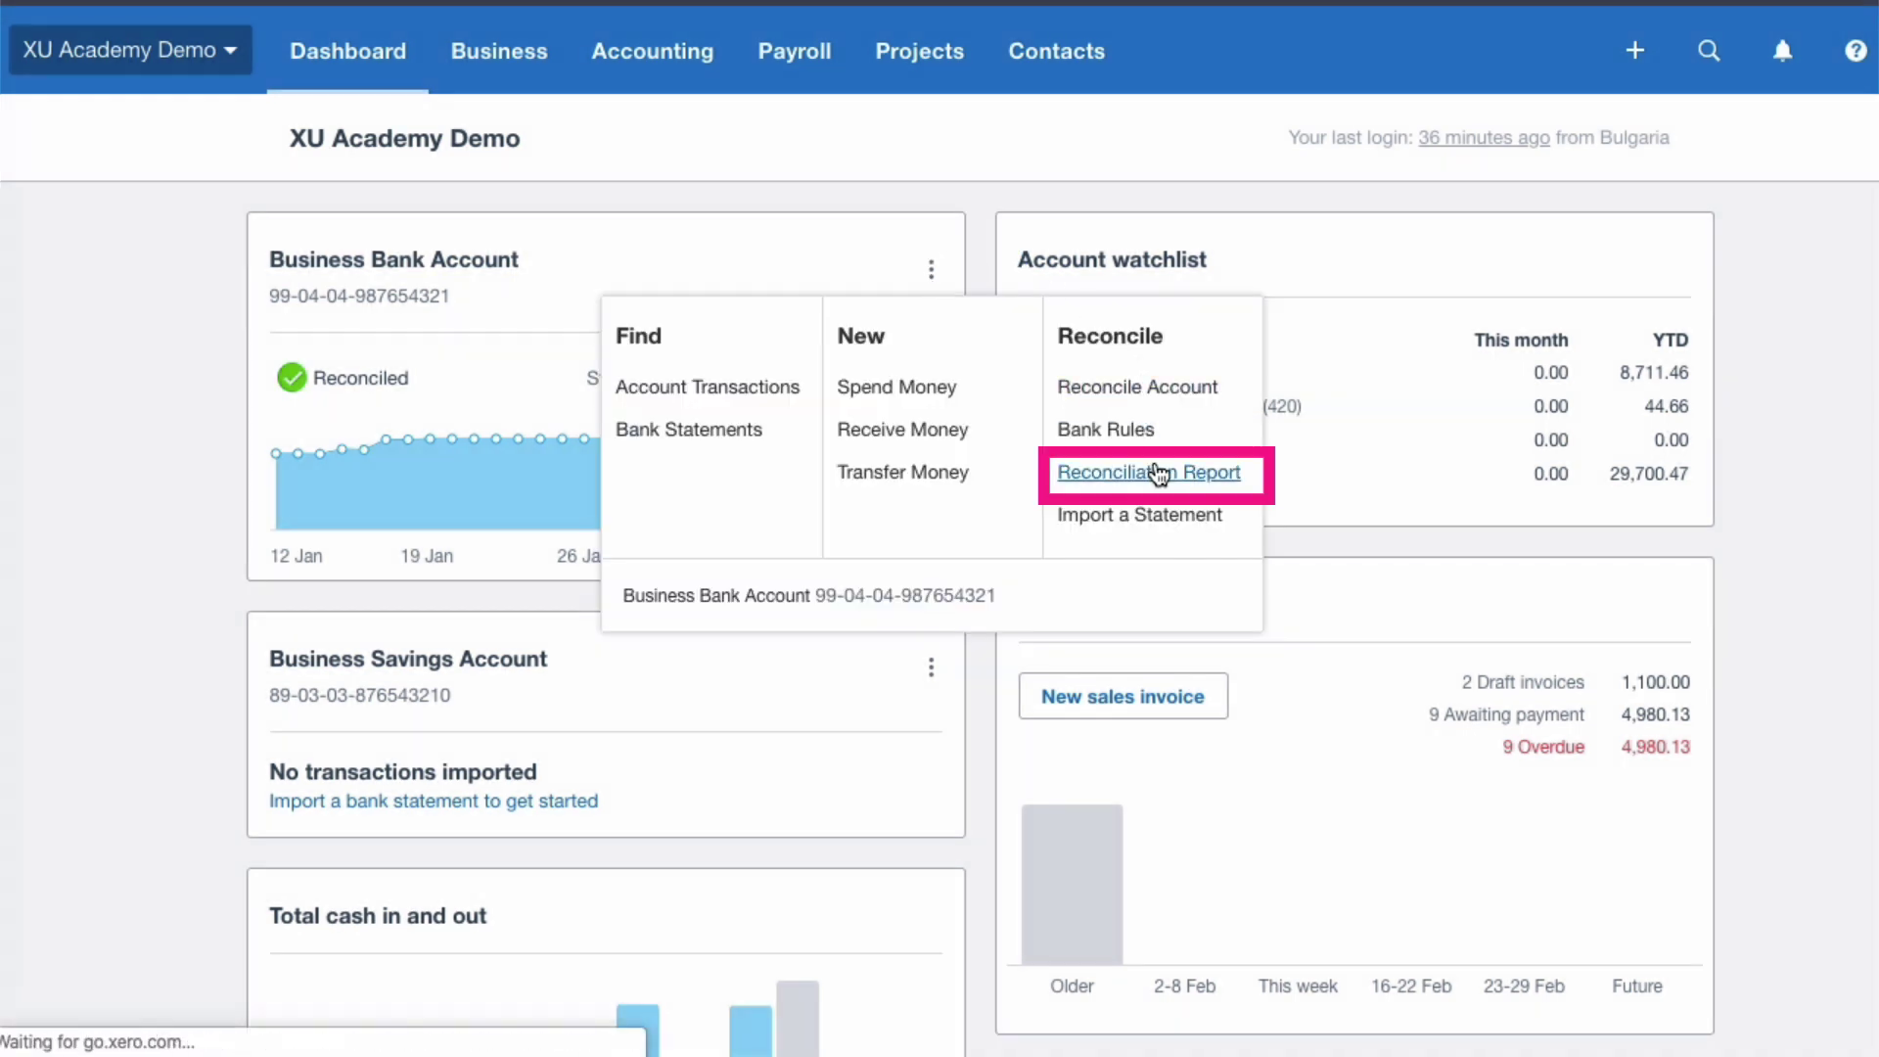
{"action": "scroll", "coordinate": [1158, 473], "scroll_direction": "down", "scroll_amount": 3}
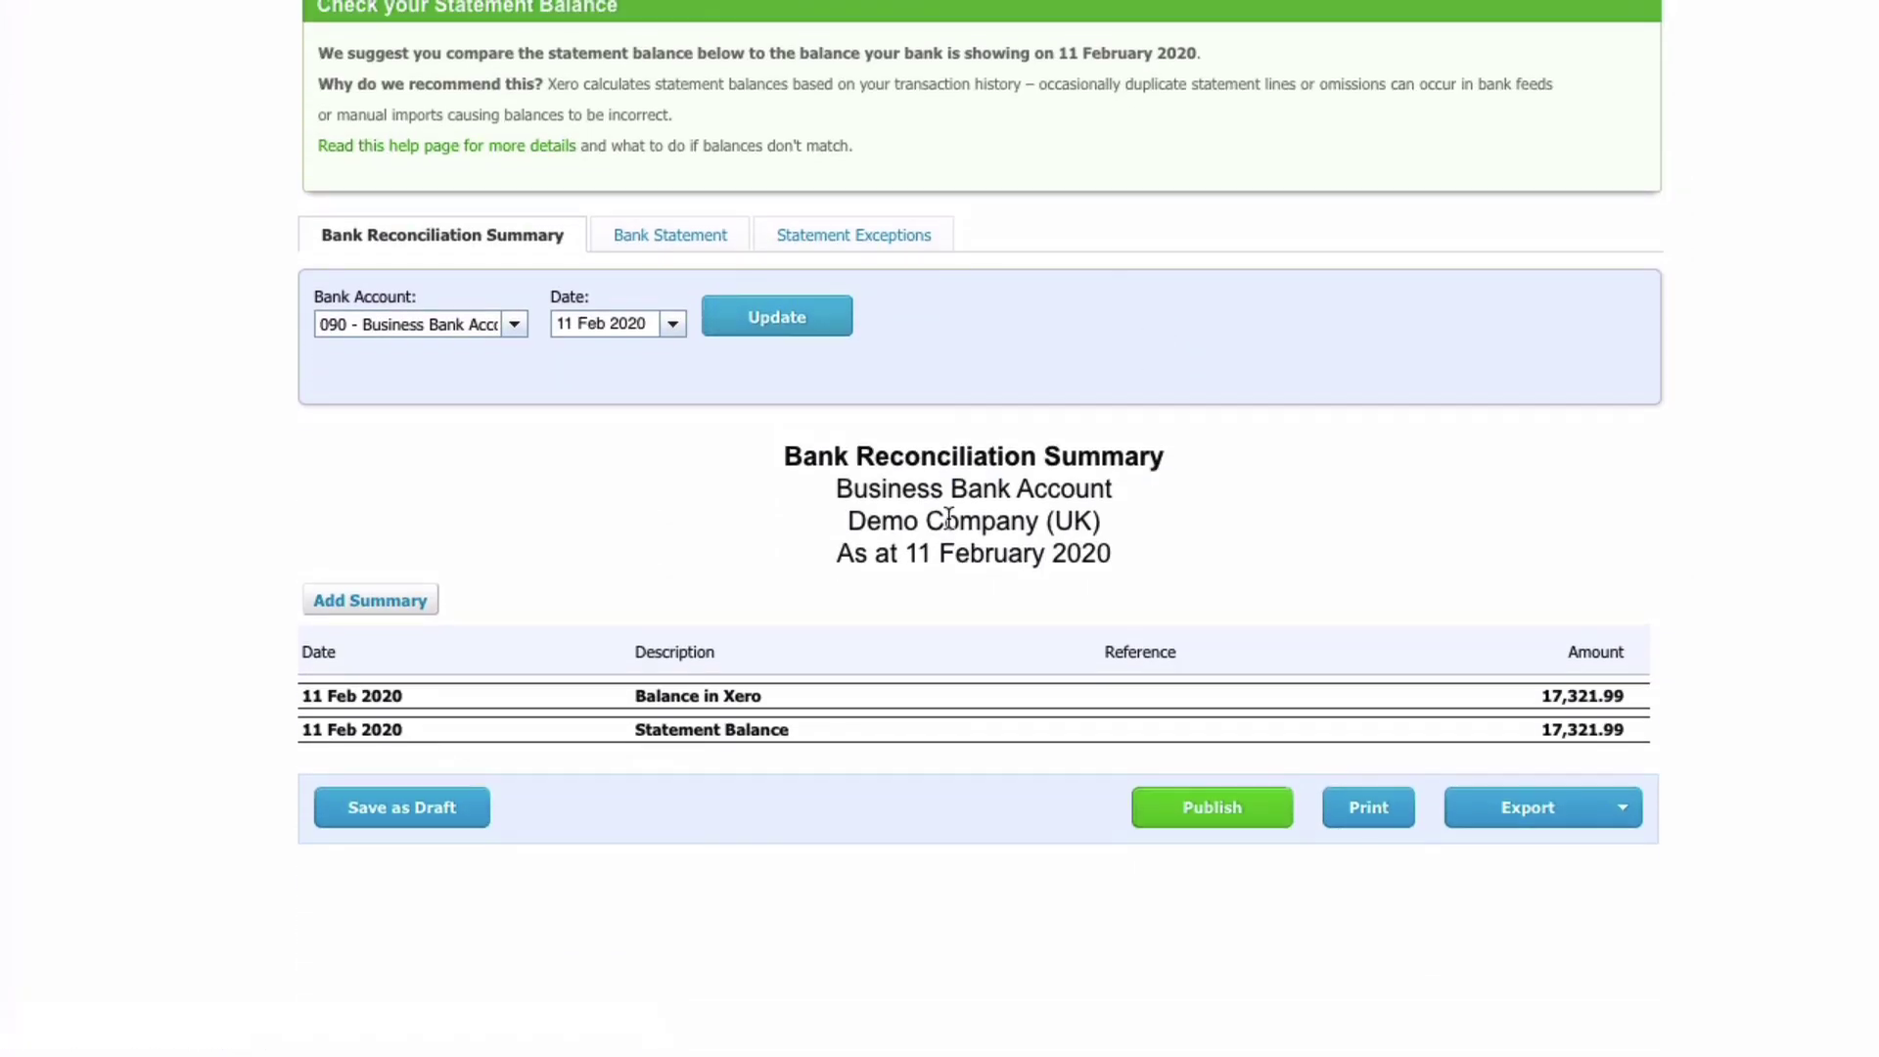
{"action": "left_click", "coordinate": [673, 326]}
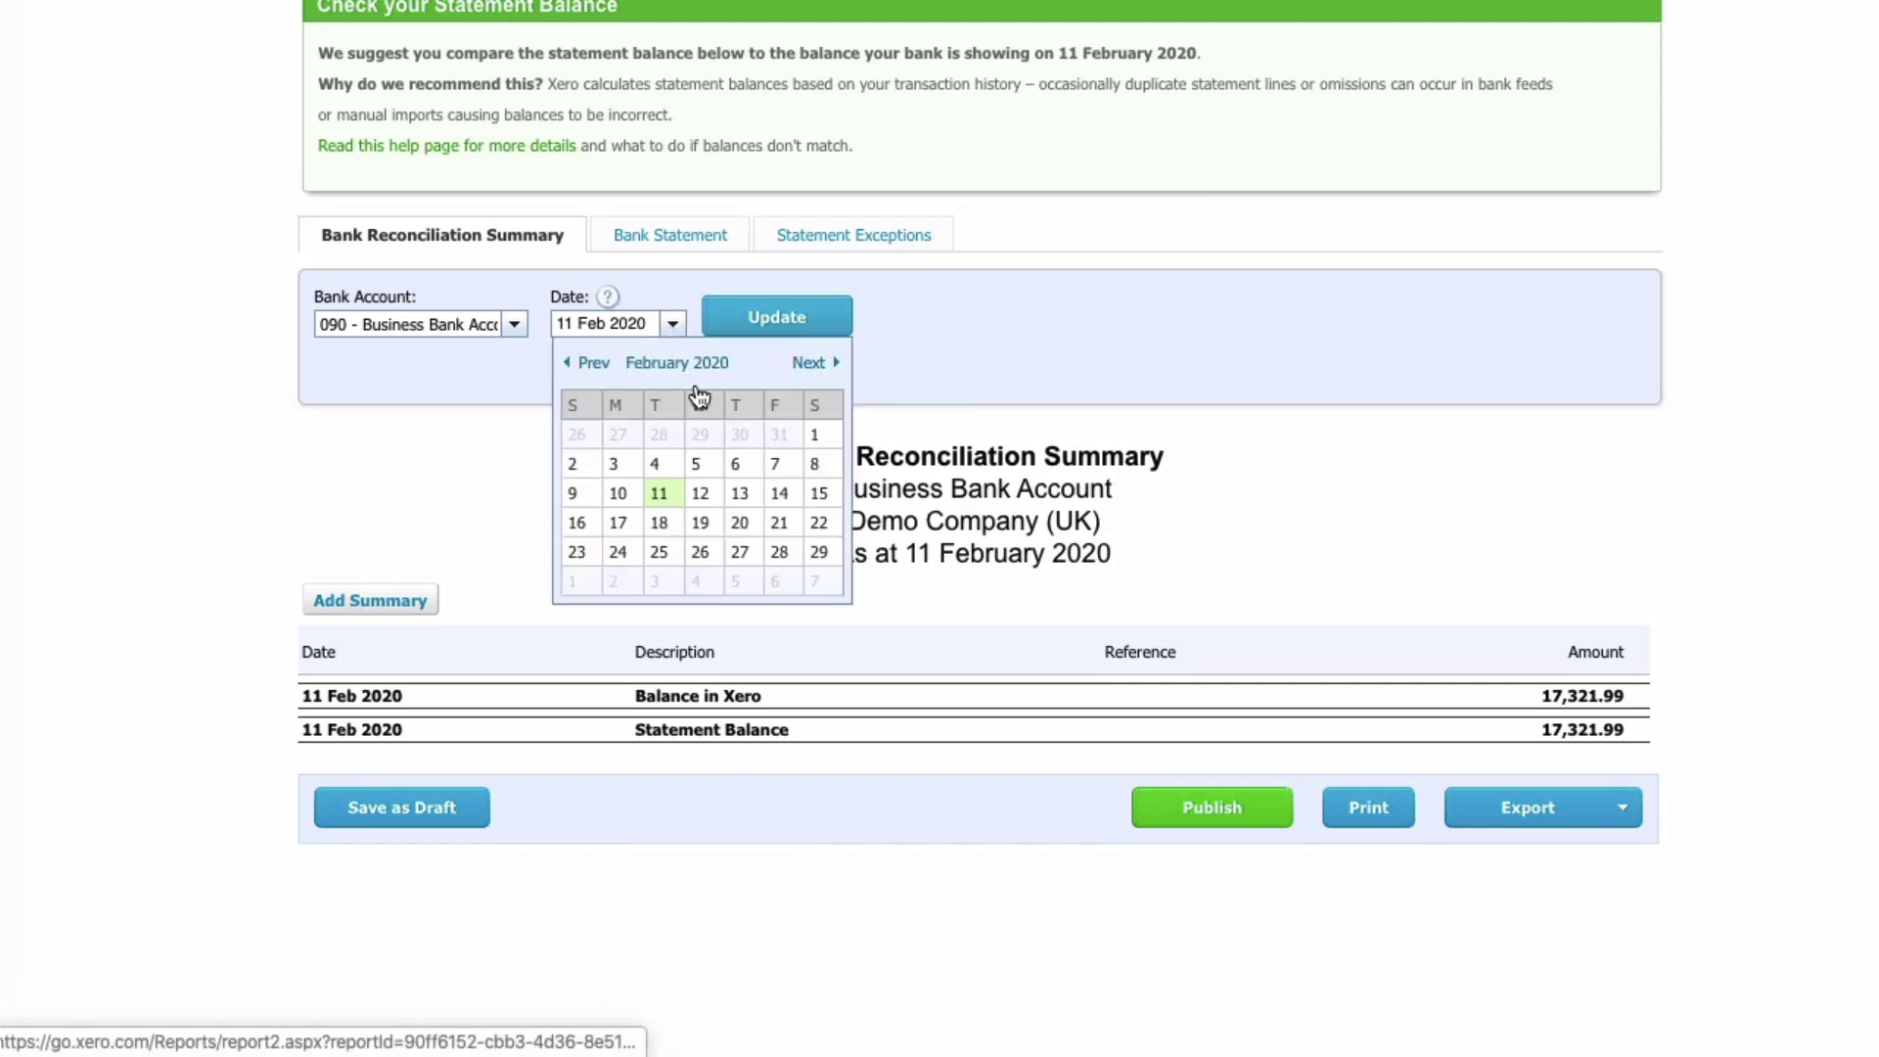
{"action": "scroll", "coordinate": [696, 398], "scroll_direction": "up", "scroll_amount": 7}
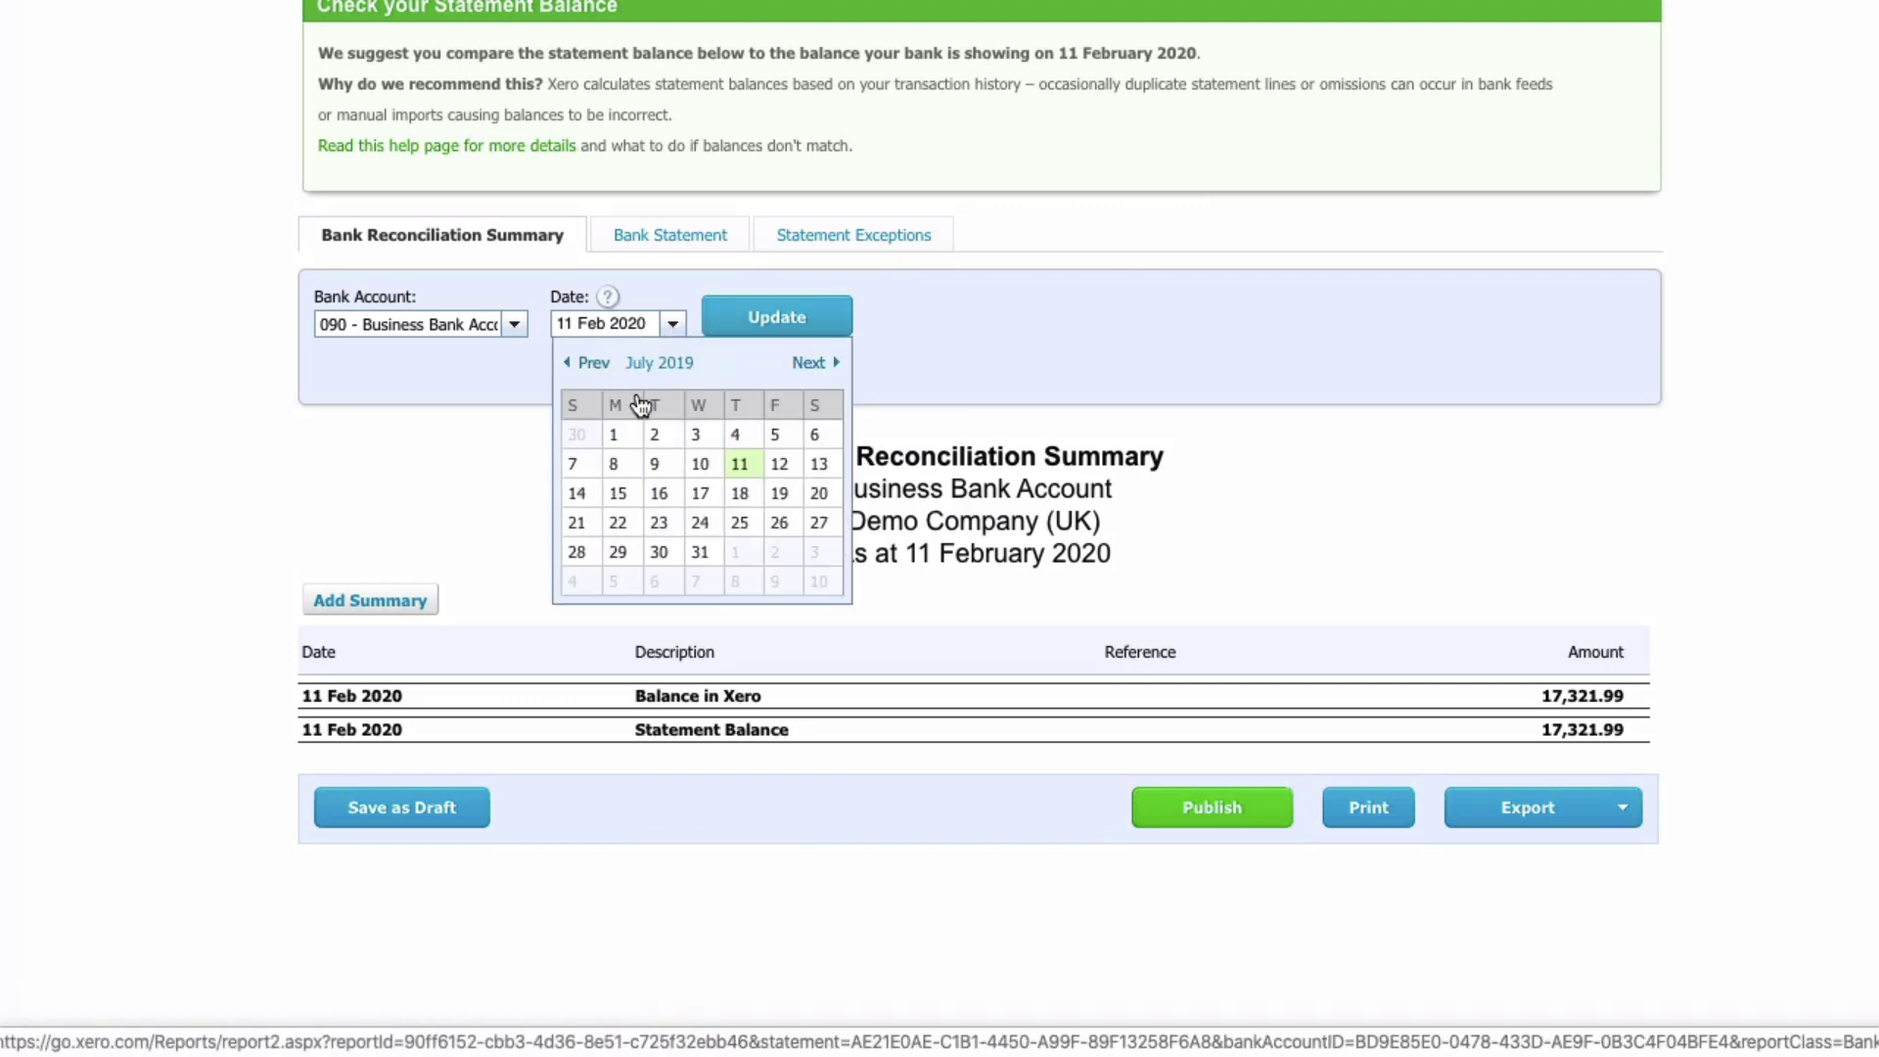
{"action": "left_click", "coordinate": [701, 554]}
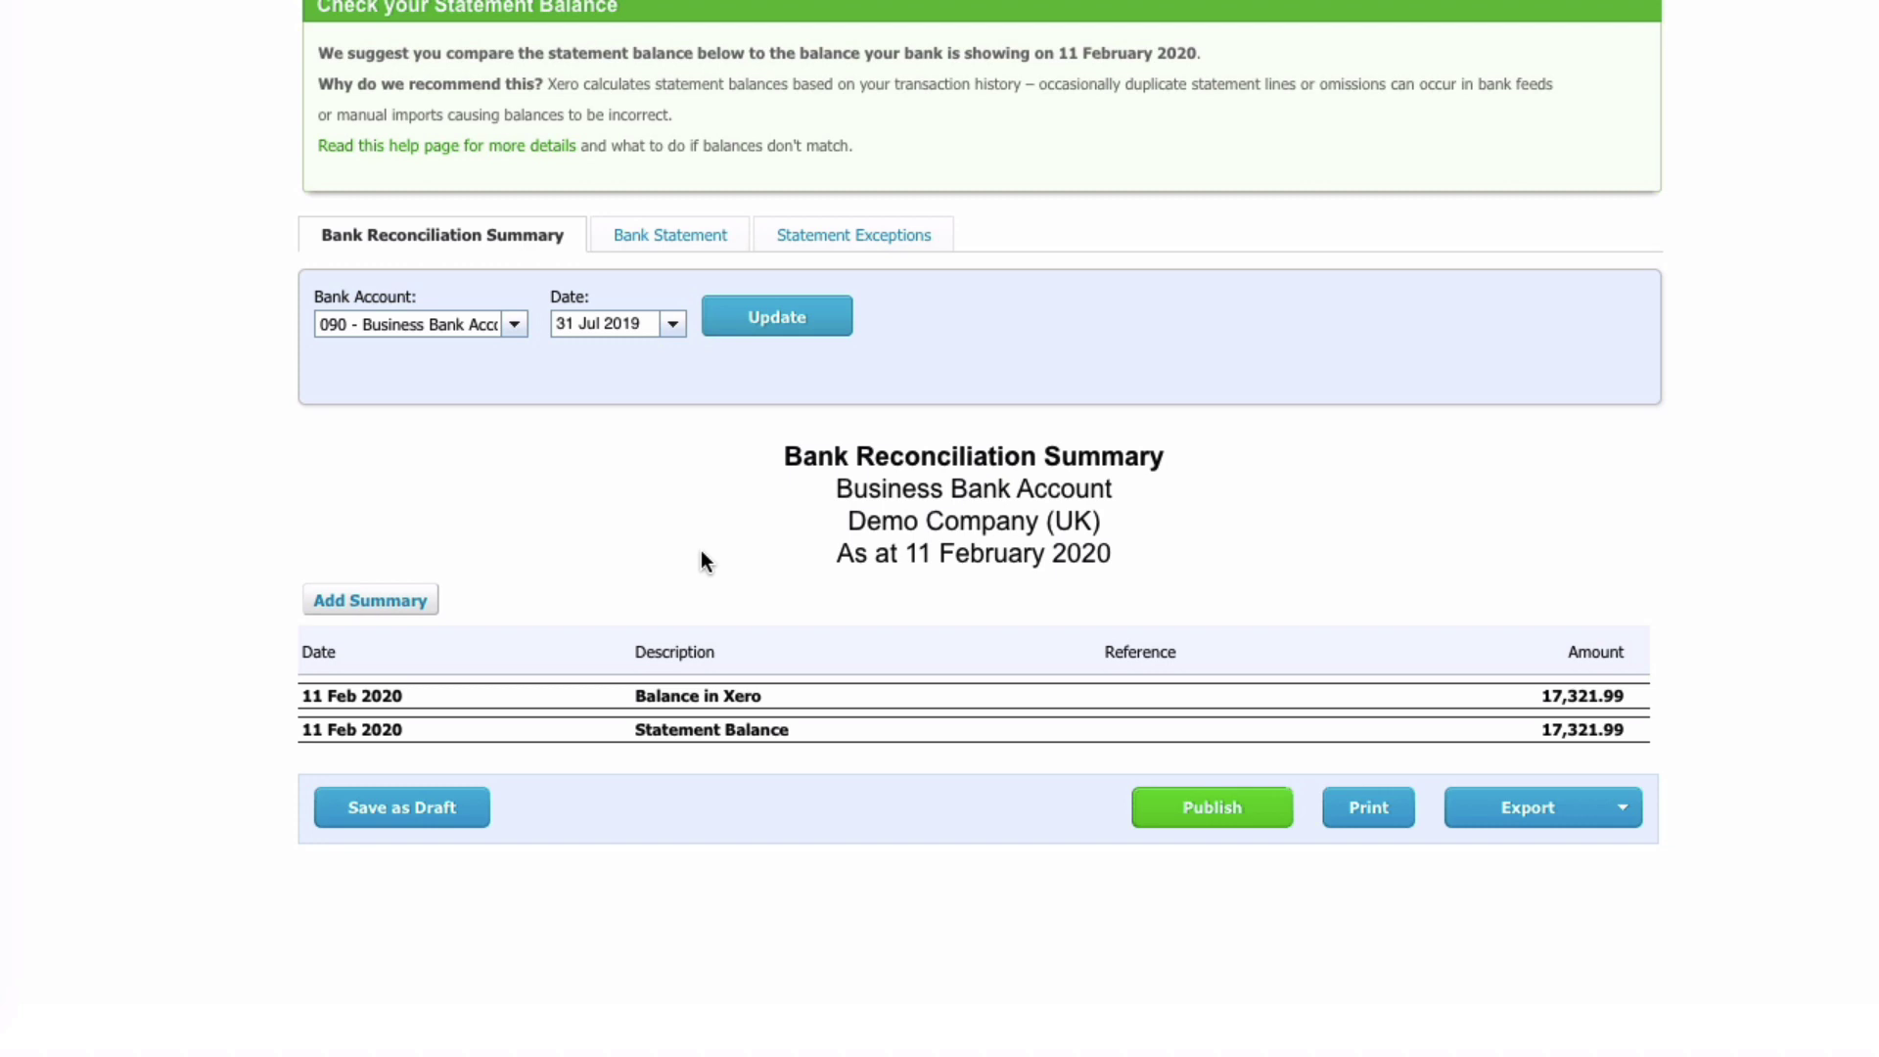
{"action": "left_click", "coordinate": [774, 329]}
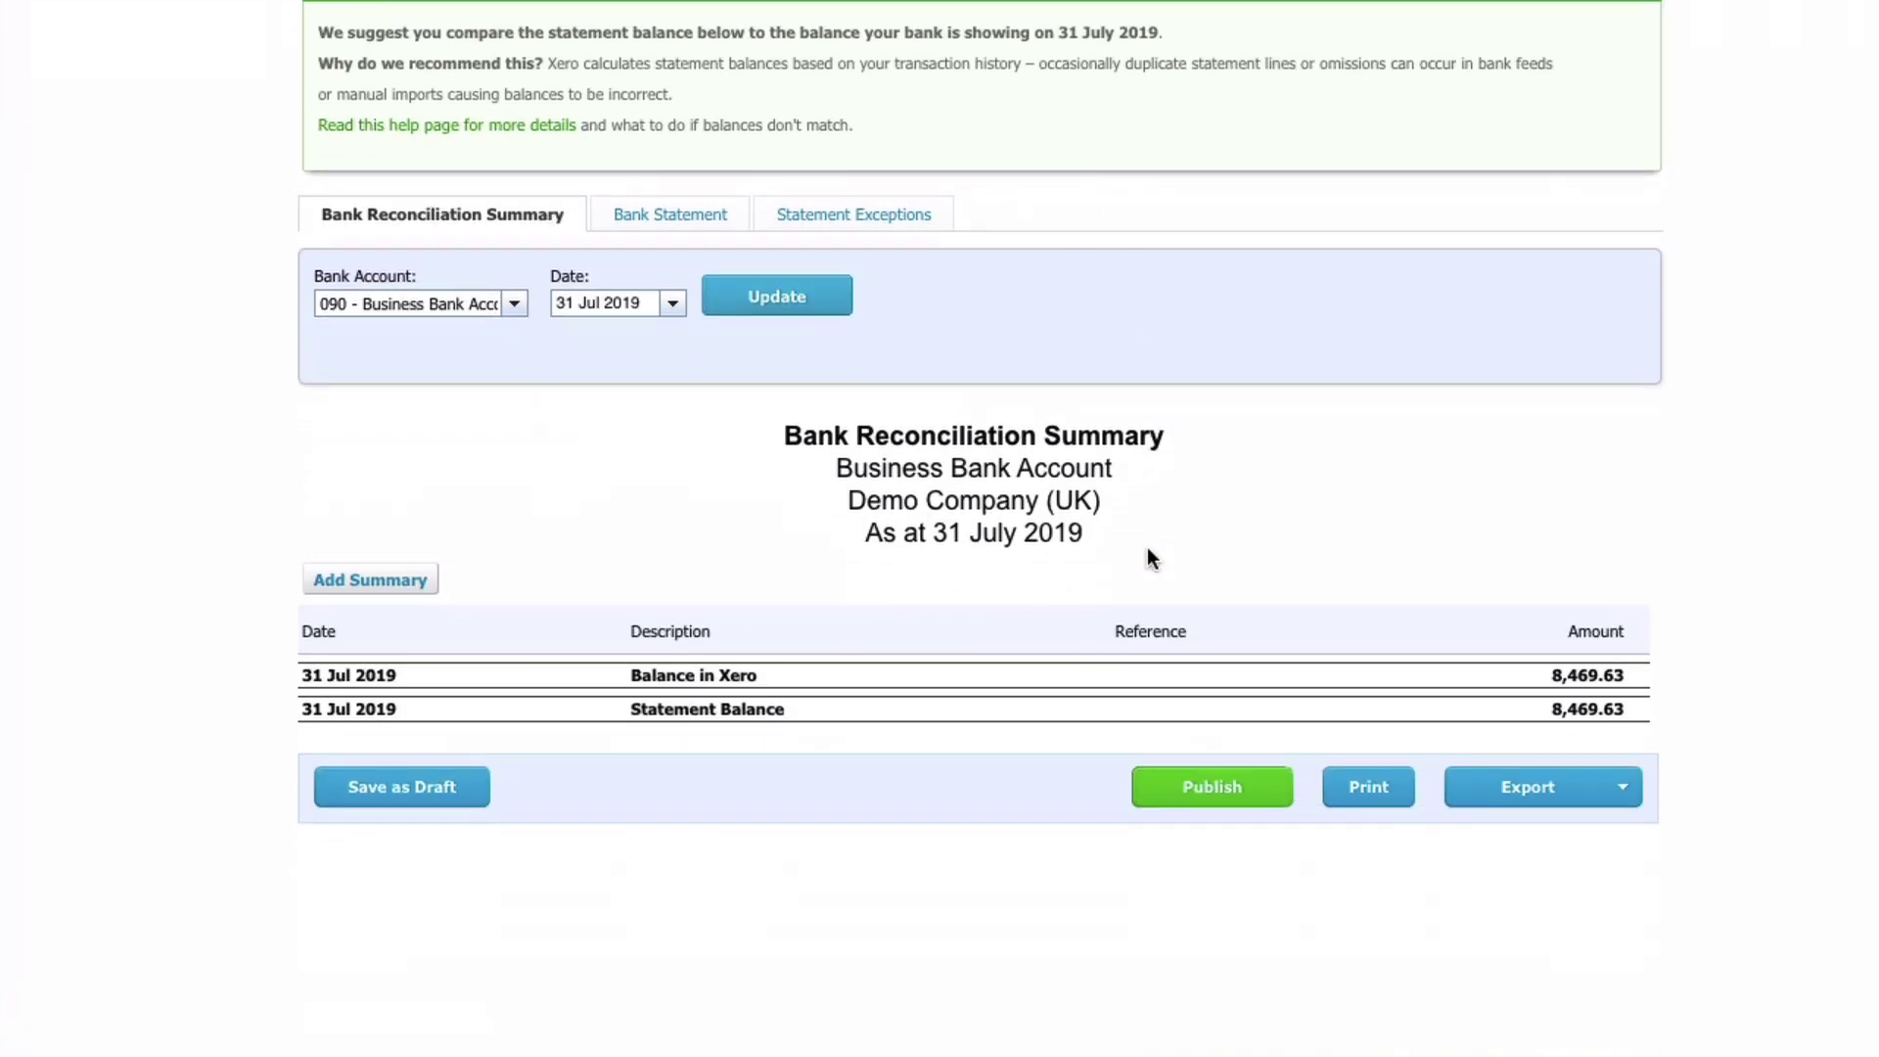